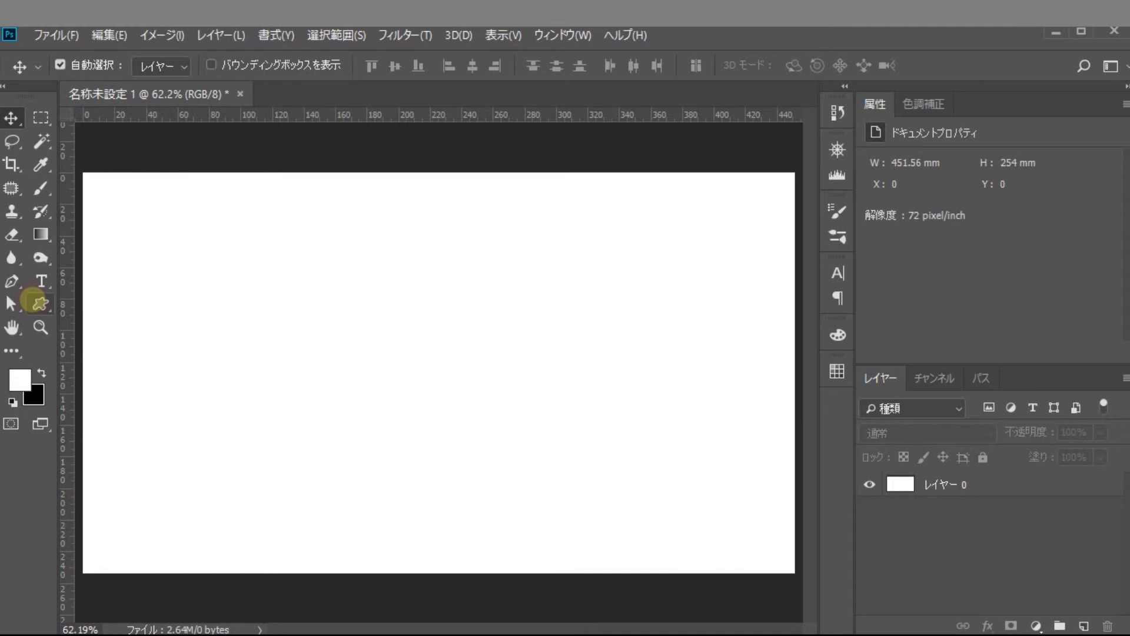
Step: Draw a three-sided polygon about 200 px wide and 231 px high at the centre of the canvas
left_click(40, 304)
left_click(112, 354)
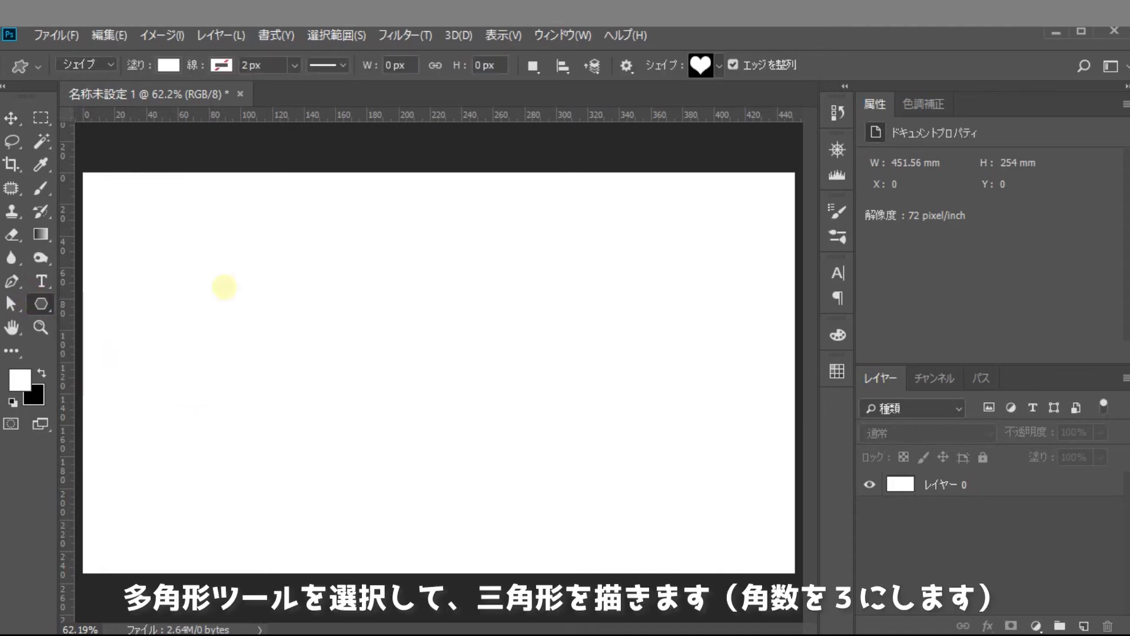
left_click_drag(416, 346, 498, 338)
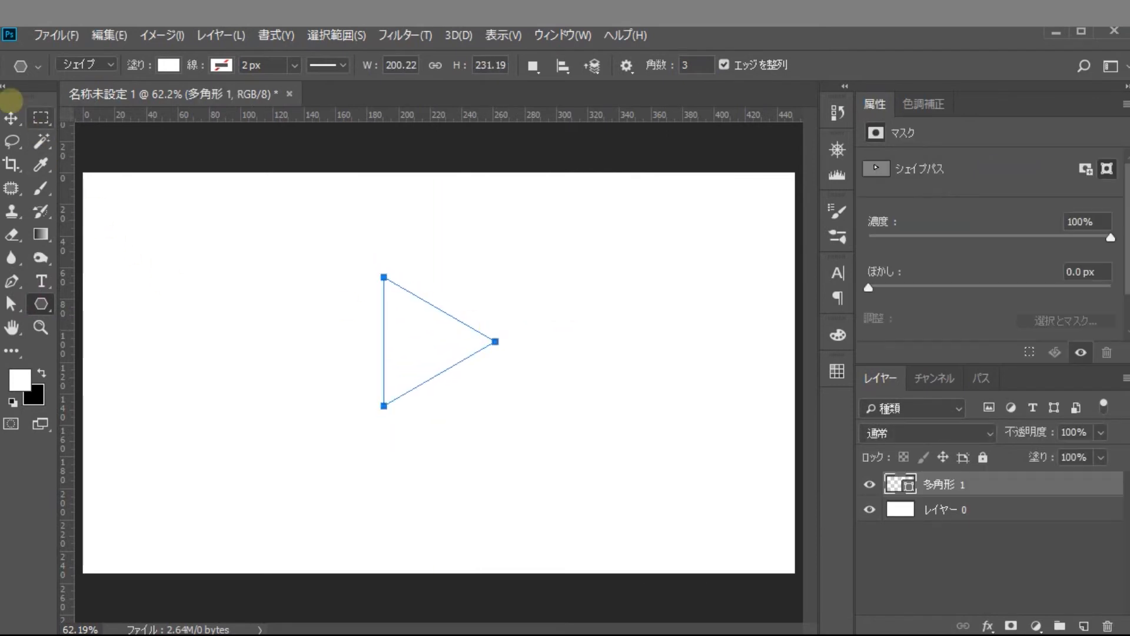
Step: Rotate the triangle so it points straight up and move it to the upper middle of the canvas
left_click(11, 118)
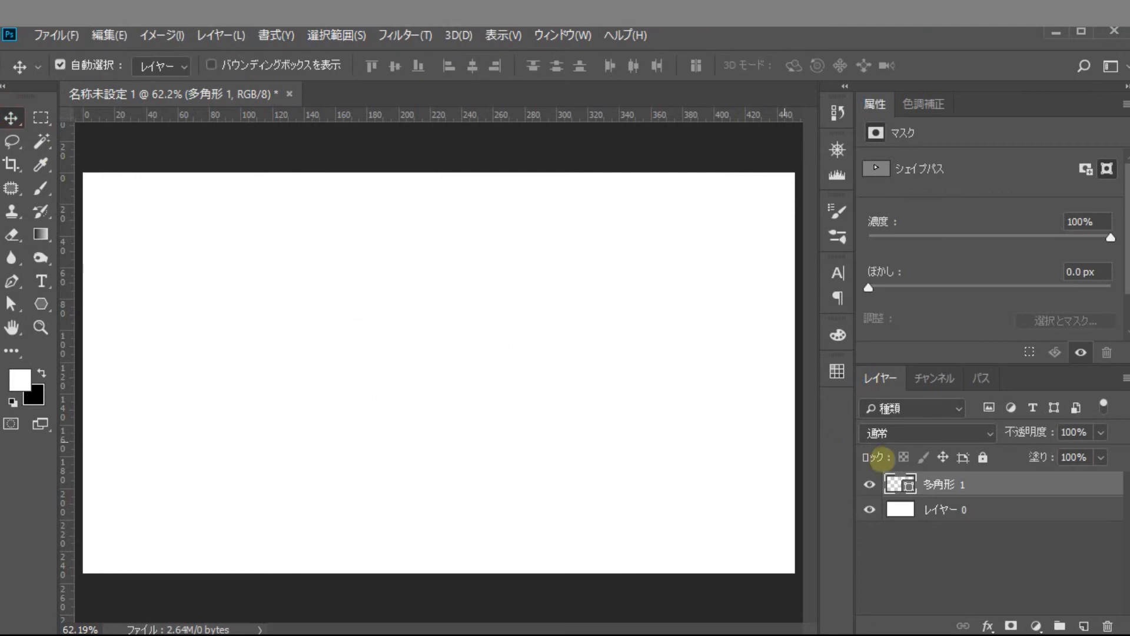
key("ctrl+t")
left_click_drag(524, 374, 466, 270)
key("Return")
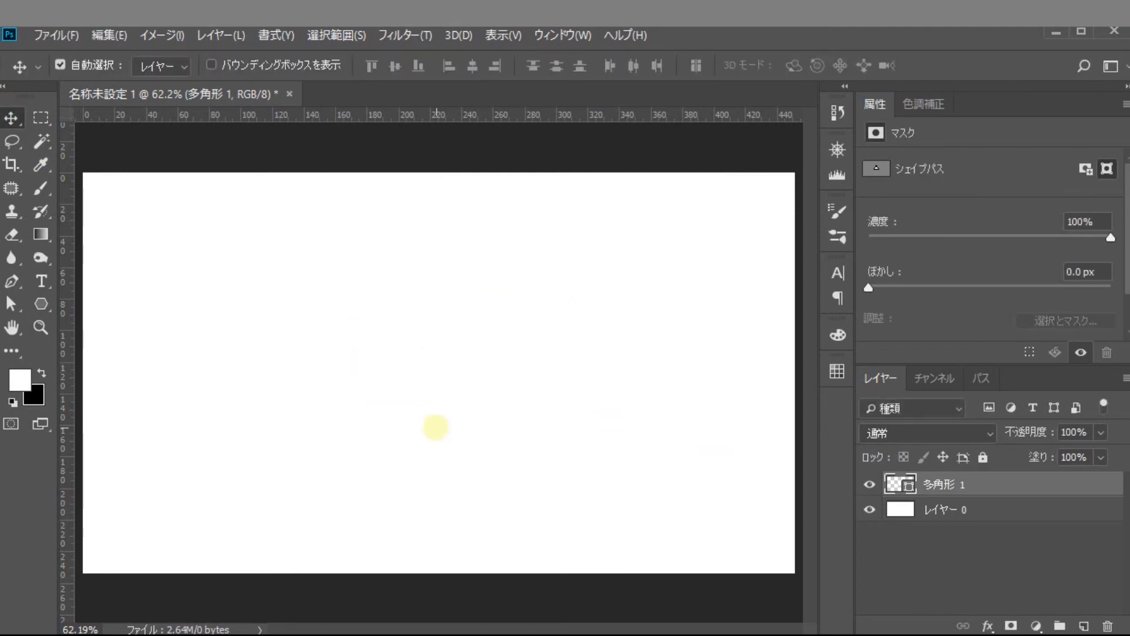
left_click_drag(441, 368, 444, 320)
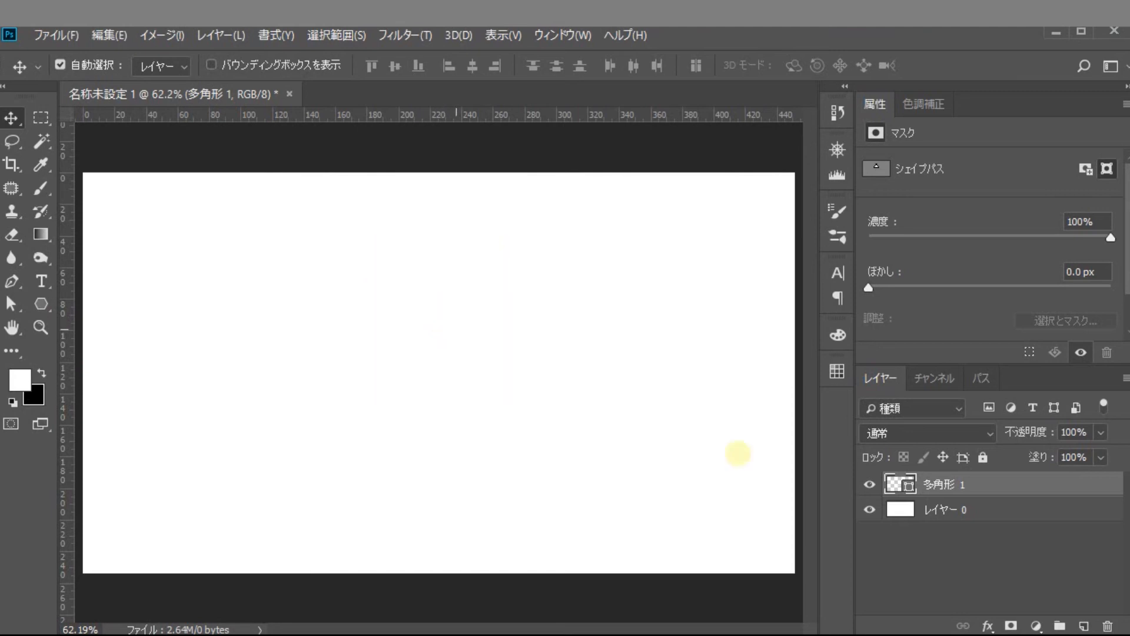
Step: Hide the triangle layer and add a Gradient Overlay effect to the background layer レイヤー 0
left_click(869, 486)
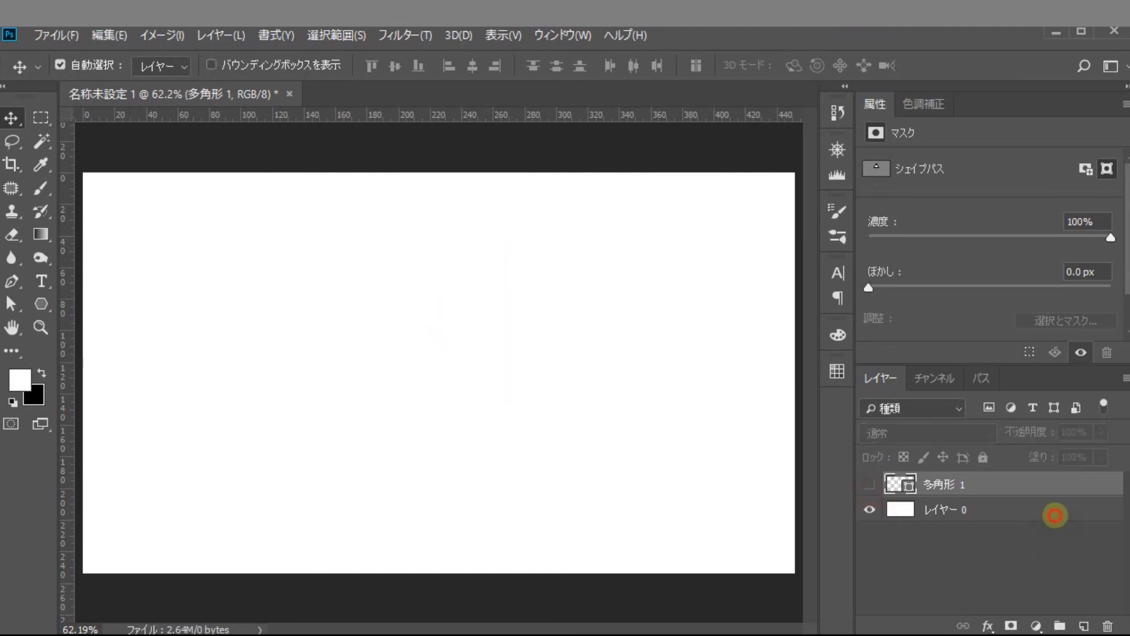
left_click(1054, 516)
double_click(1054, 515)
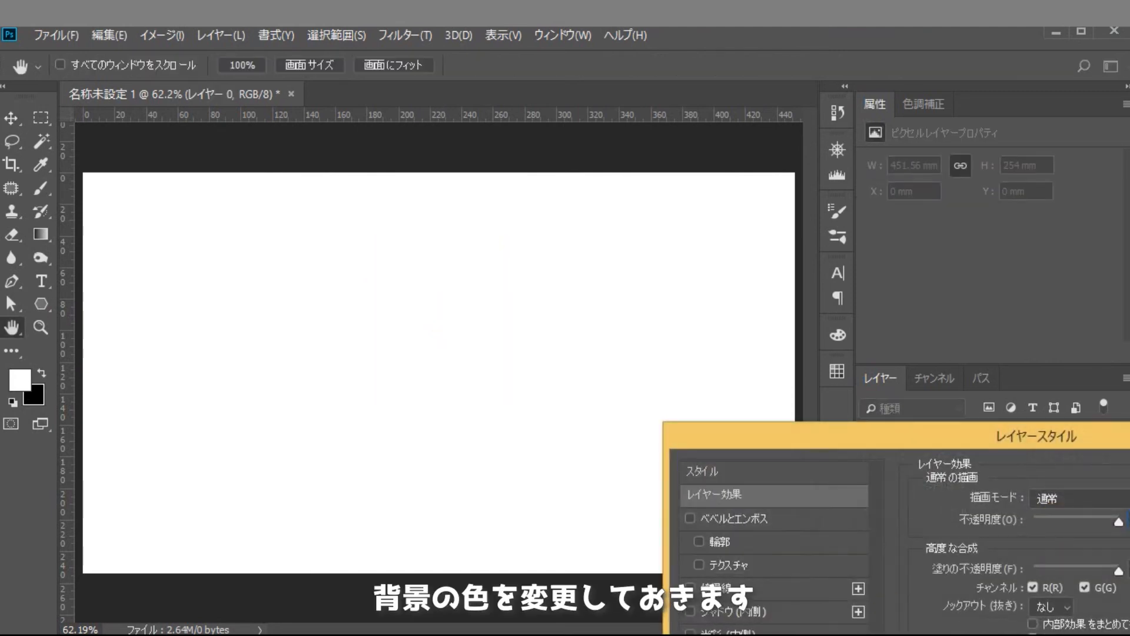
left_click_drag(909, 436, 789, 242)
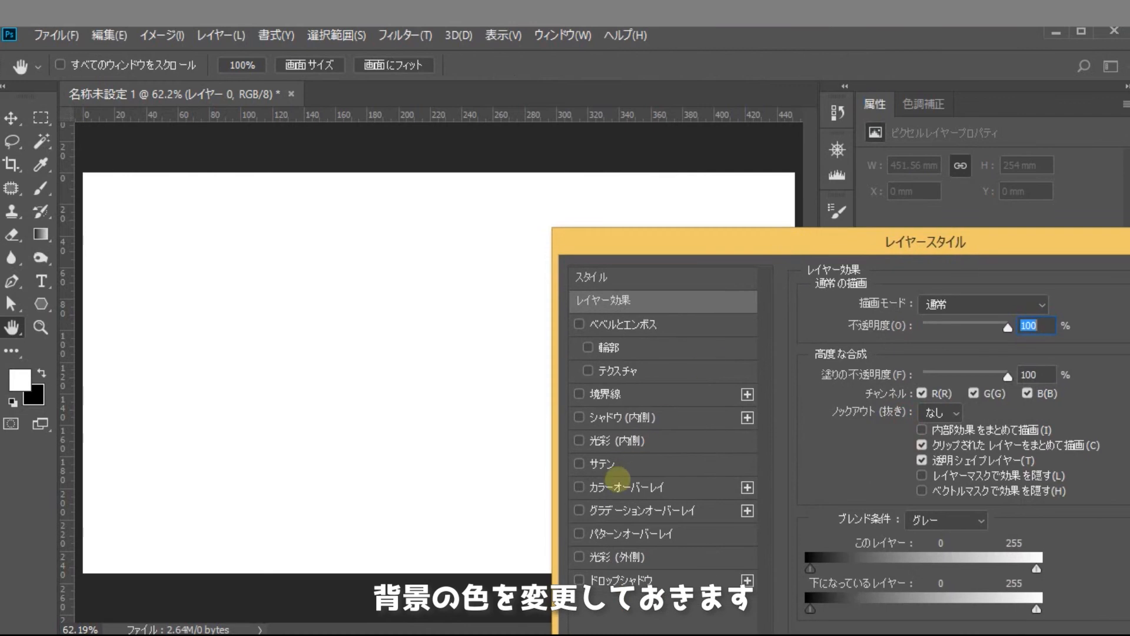
left_click(579, 510)
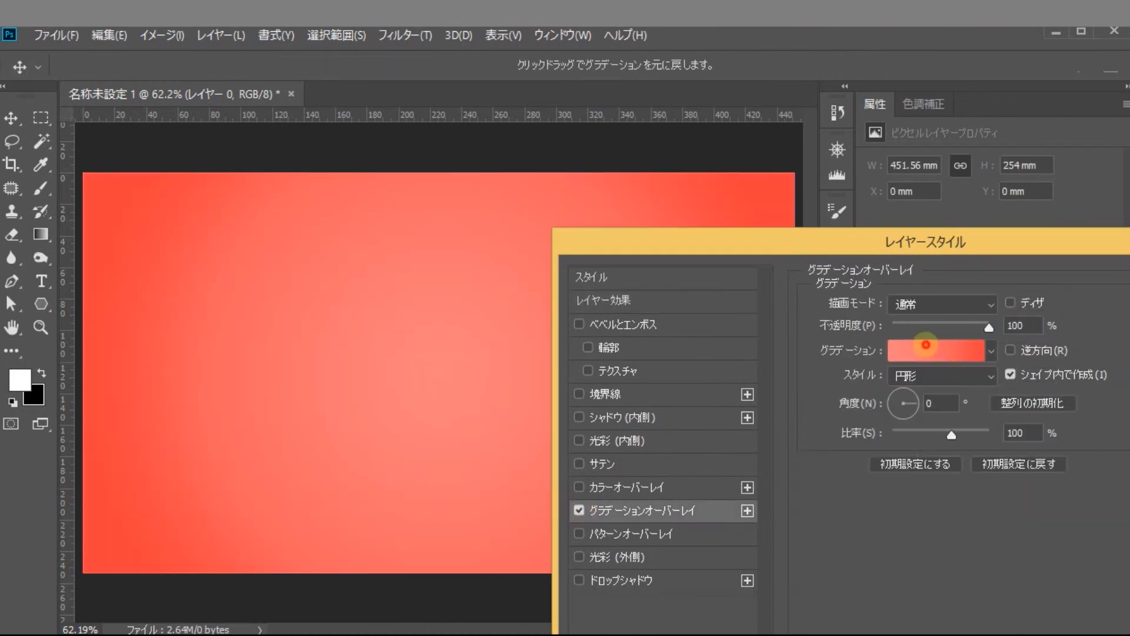
Step: Set the starting colour stop of the background's overlay gradient to light grey
left_click(926, 344)
left_click(612, 499)
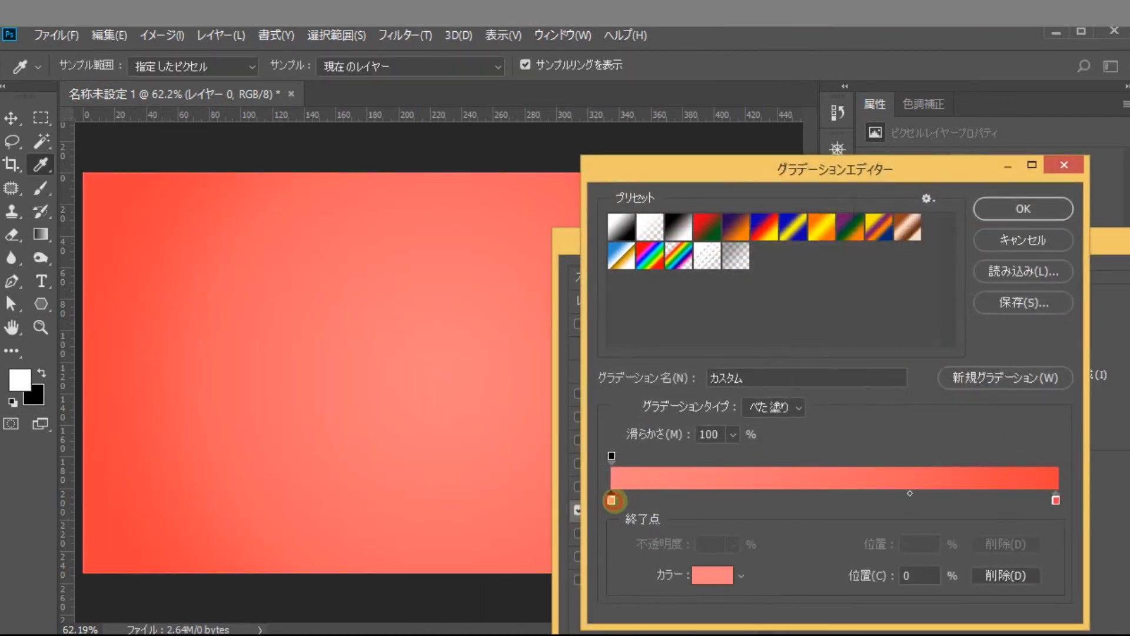
left_click(712, 574)
left_click_drag(542, 624, 533, 628)
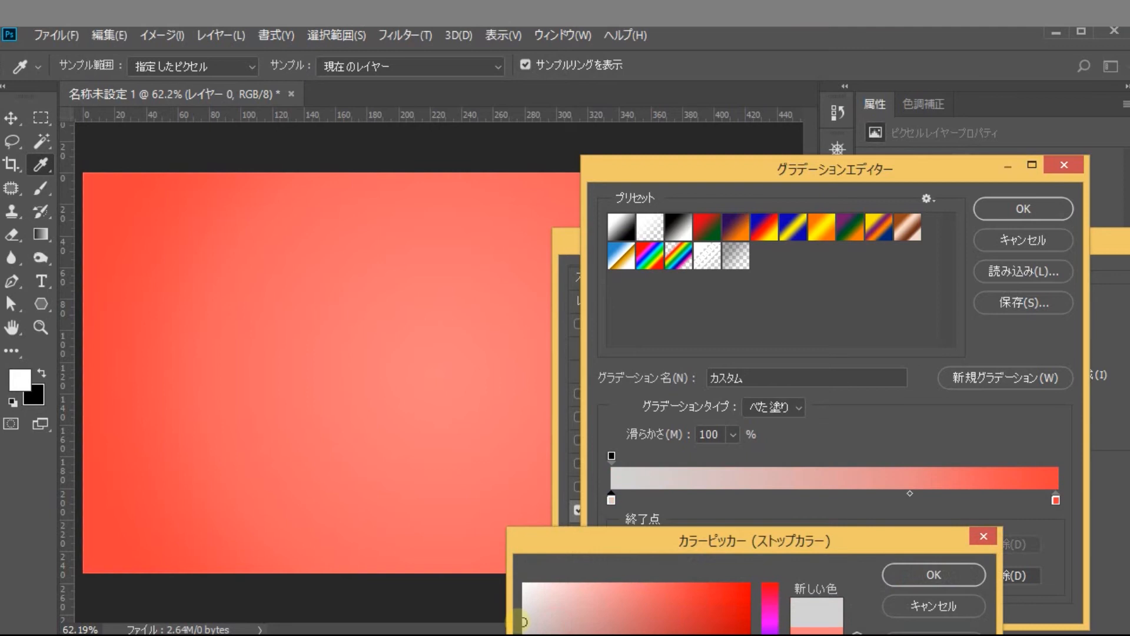
left_click(942, 575)
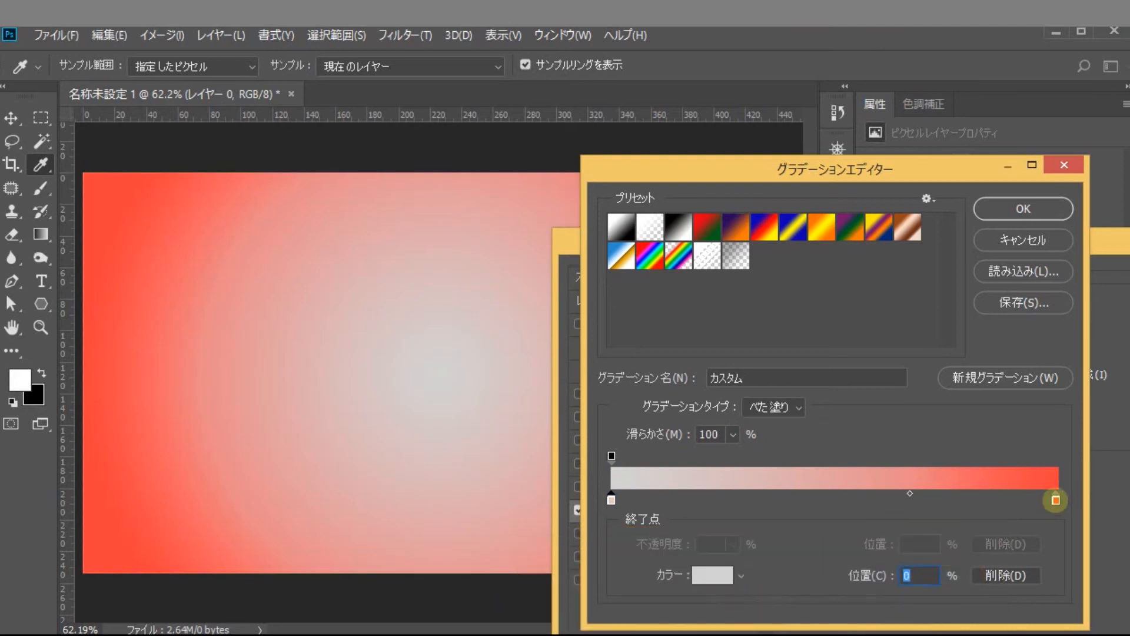
Step: Set the gradient's end colour stop to medium grey and apply the background's layer style
left_click(1056, 499)
left_click(712, 575)
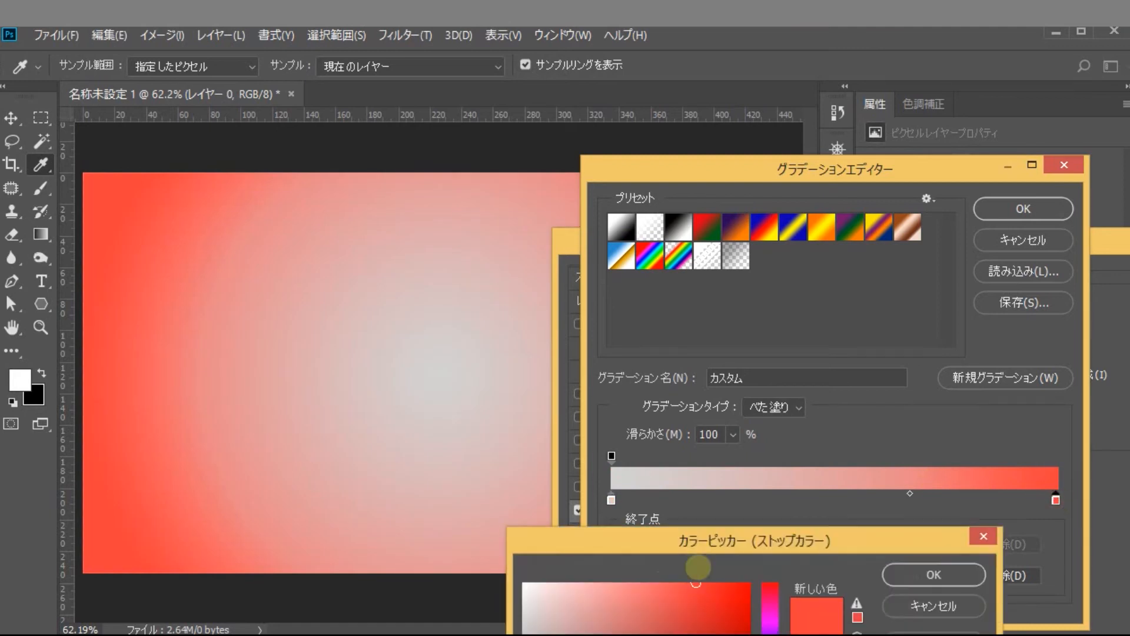
left_click_drag(606, 556, 537, 600)
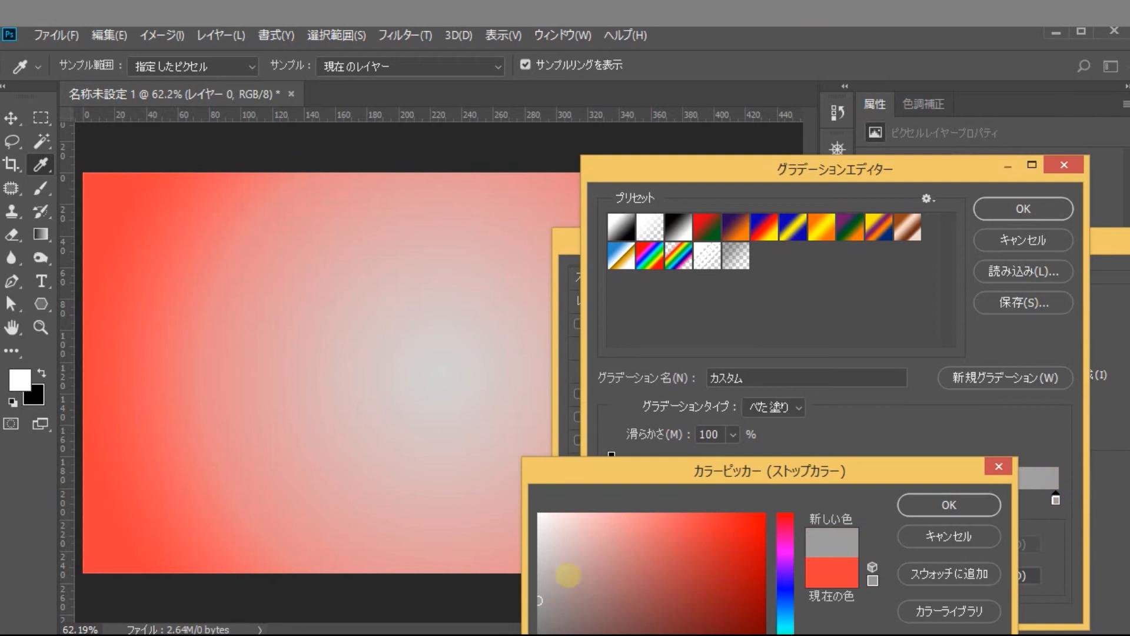
left_click(948, 505)
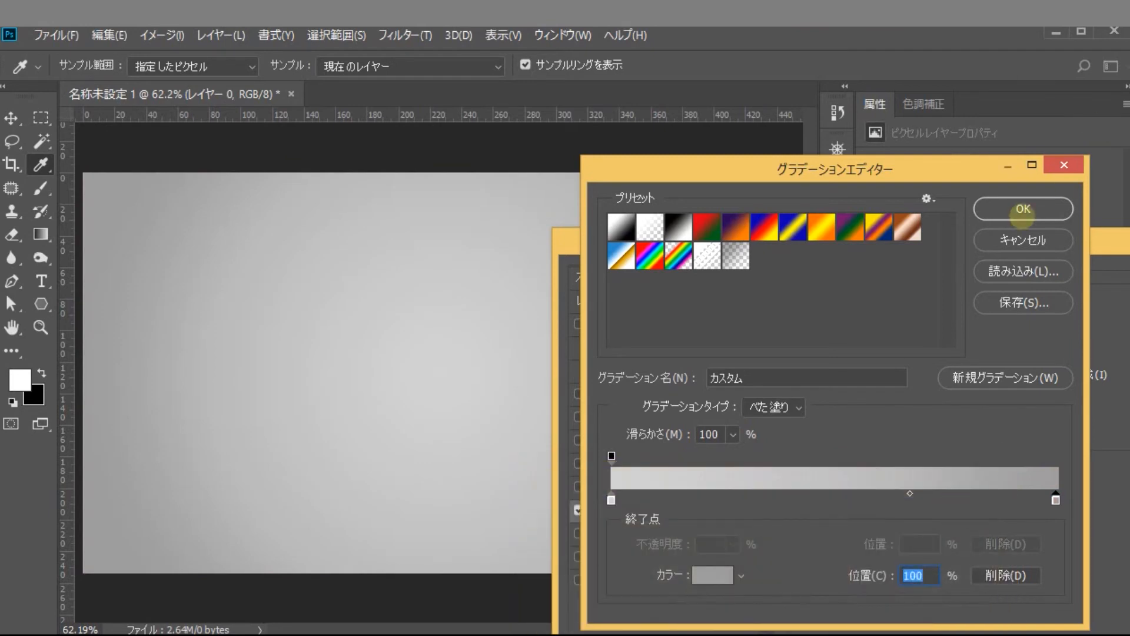
left_click(1022, 209)
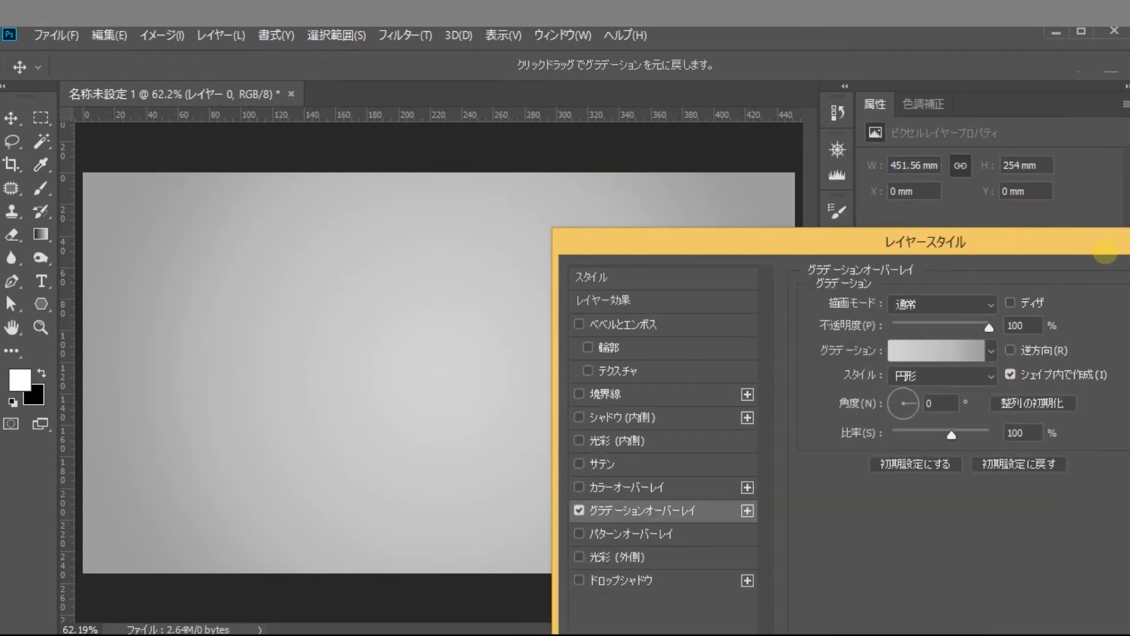
key("Return")
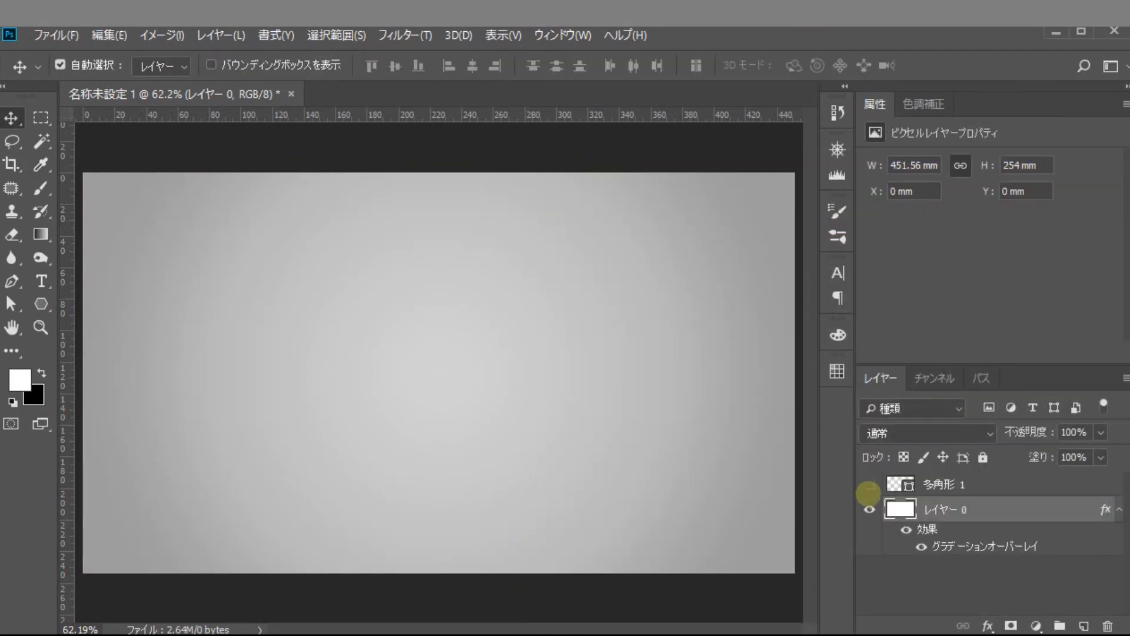
Step: Show the triangle layer again and duplicate the triangle twice, arranging the three white triangles corner to corner as one large triangle
left_click(869, 485)
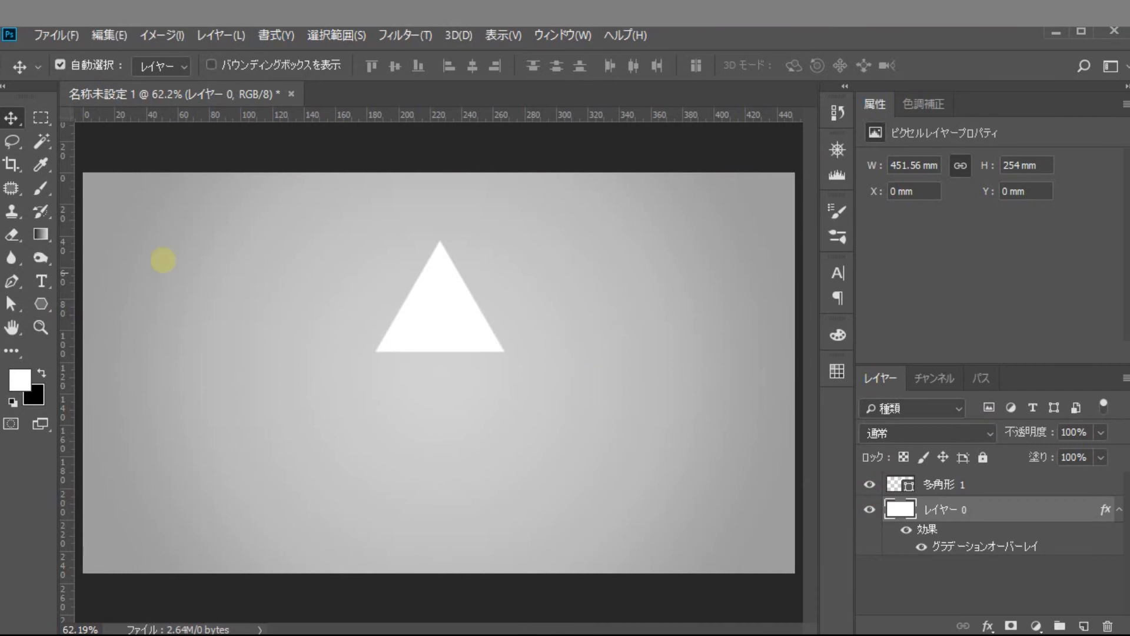
left_click(410, 332)
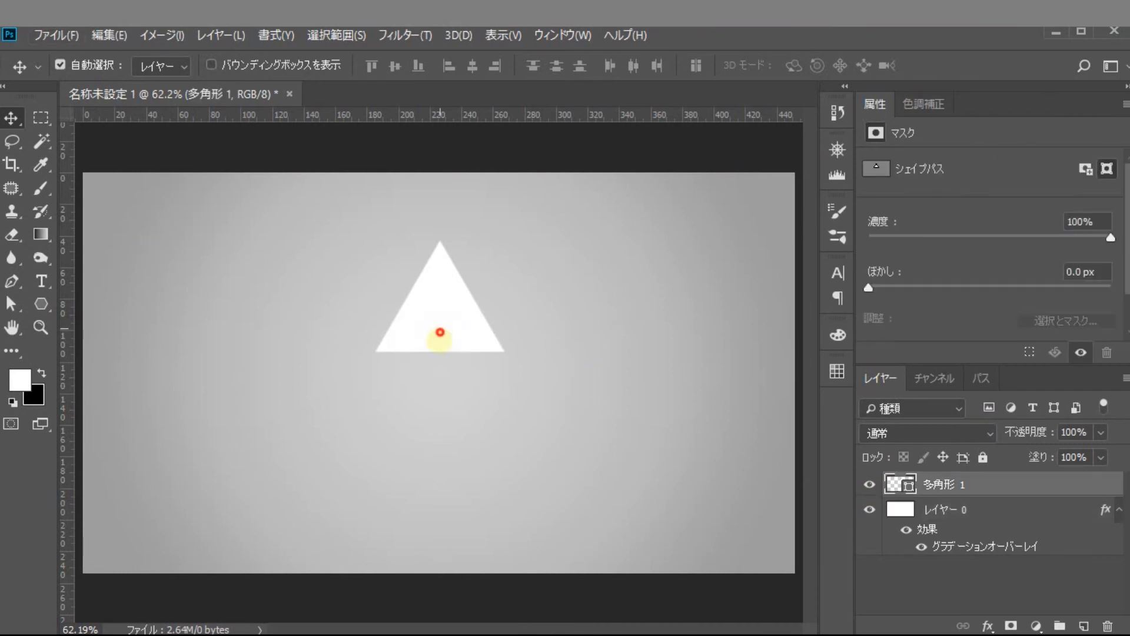
left_click_drag(439, 332, 507, 461)
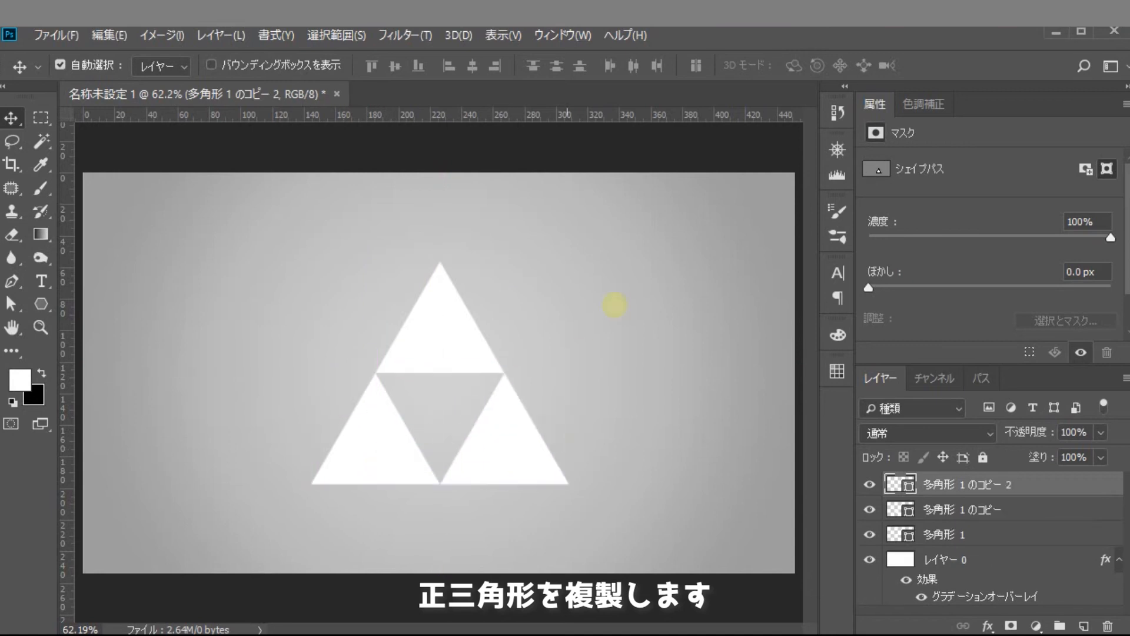
left_click(622, 263)
Step: Duplicate the top white triangle slightly above itself and place the copy's layer beneath 多角形 1
left_click(447, 336)
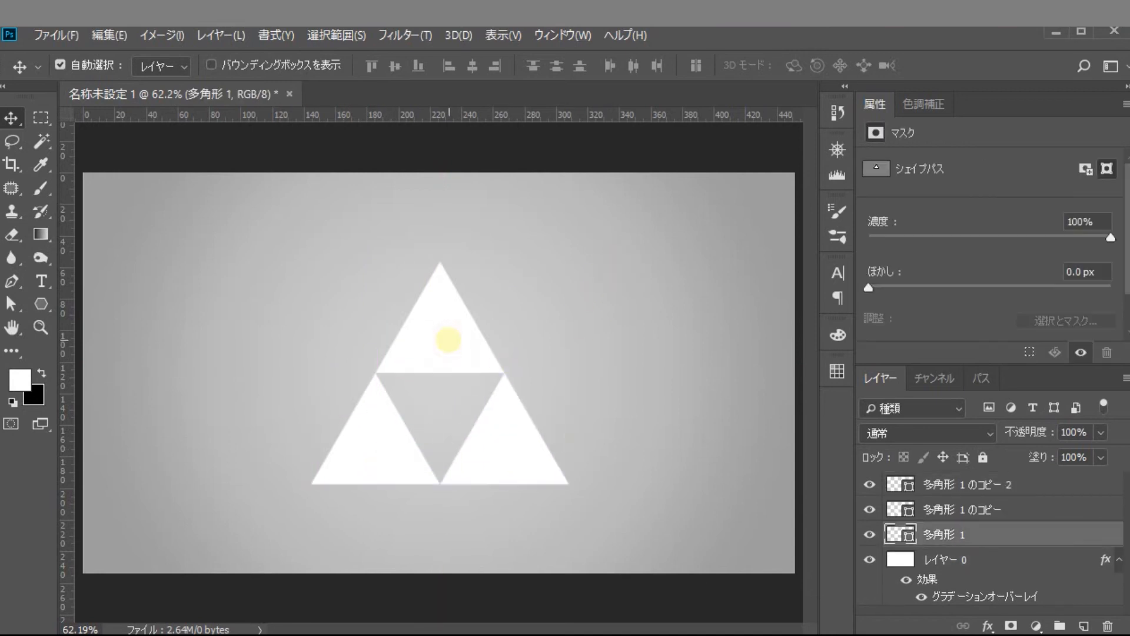
left_click_drag(446, 339, 442, 318)
left_click_drag(1028, 534, 1030, 559)
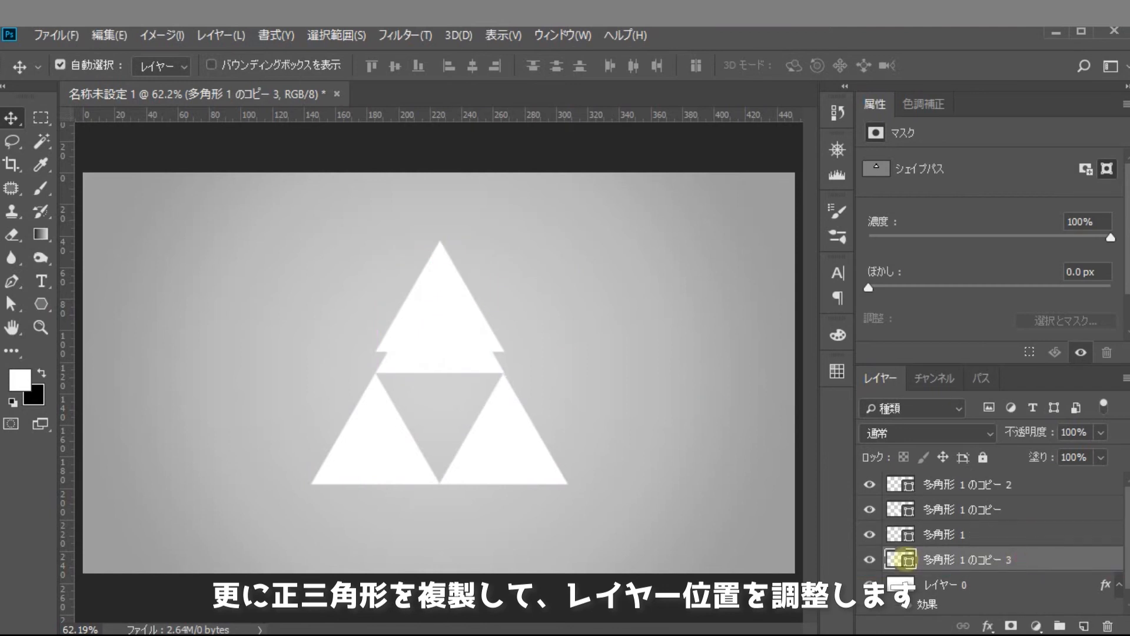
Step: Apply a dark grey Color Overlay to the triangle copy behind the top white triangle
double_click(907, 559)
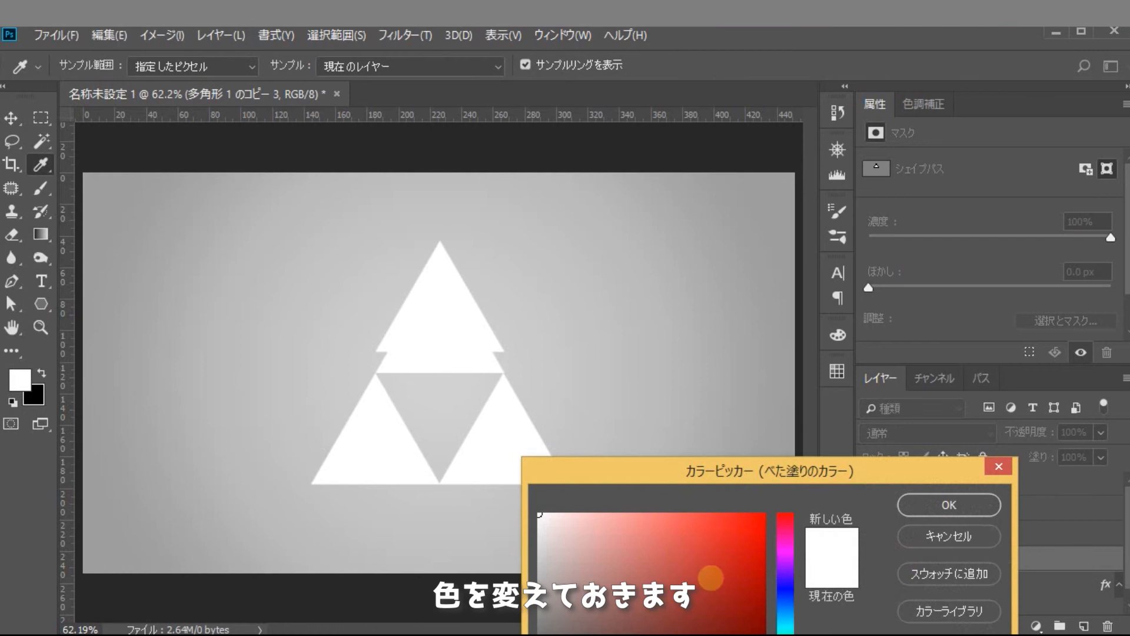
left_click(947, 536)
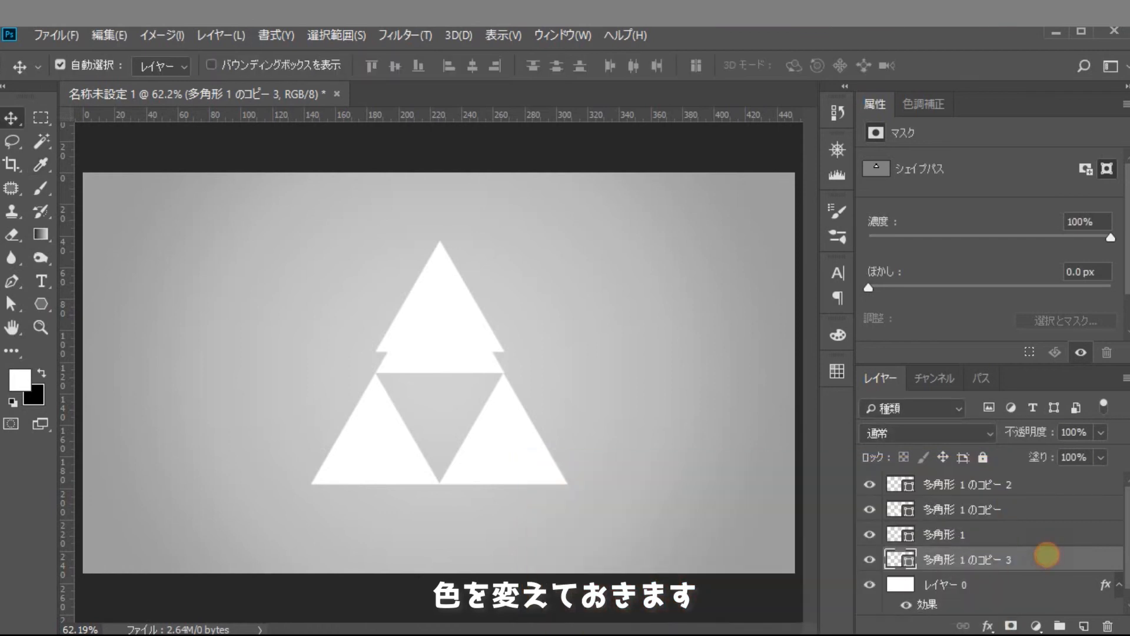
double_click(1010, 557)
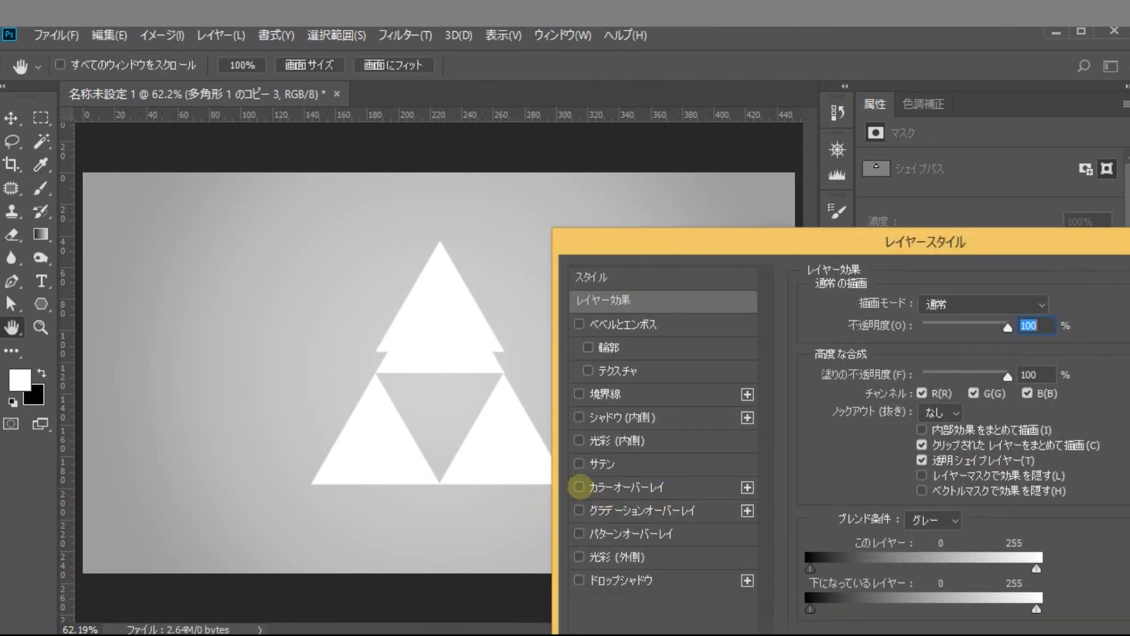
left_click(688, 487)
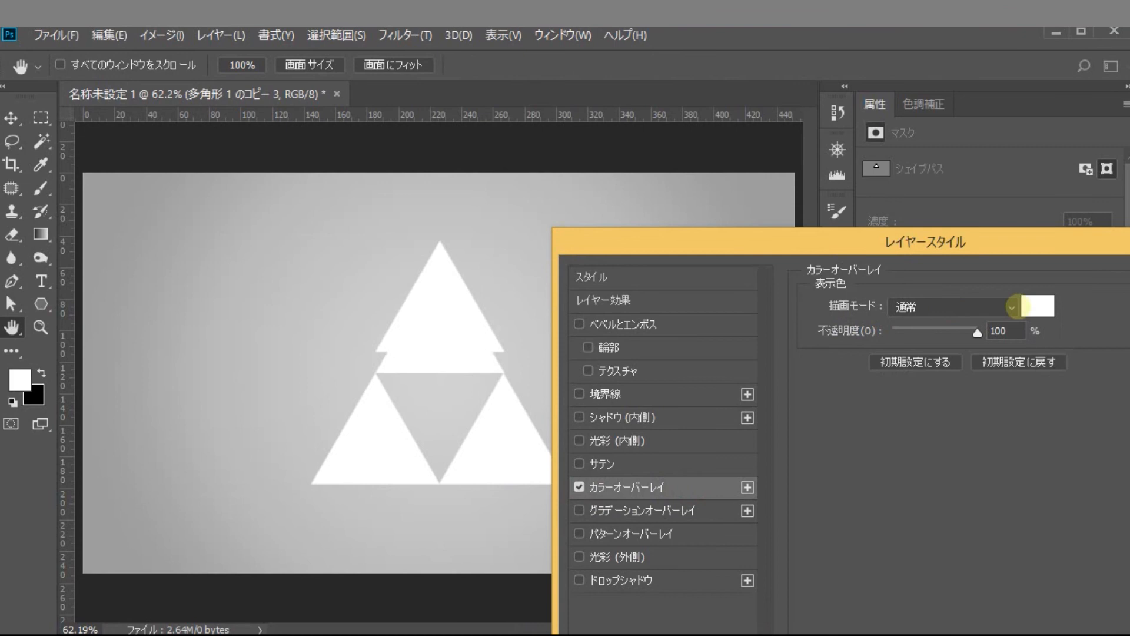
left_click(1034, 306)
mouse_move(631, 538)
left_mouse_down()
mouse_move(578, 565)
mouse_move(537, 568)
mouse_move(539, 631)
left_mouse_up()
left_click(948, 505)
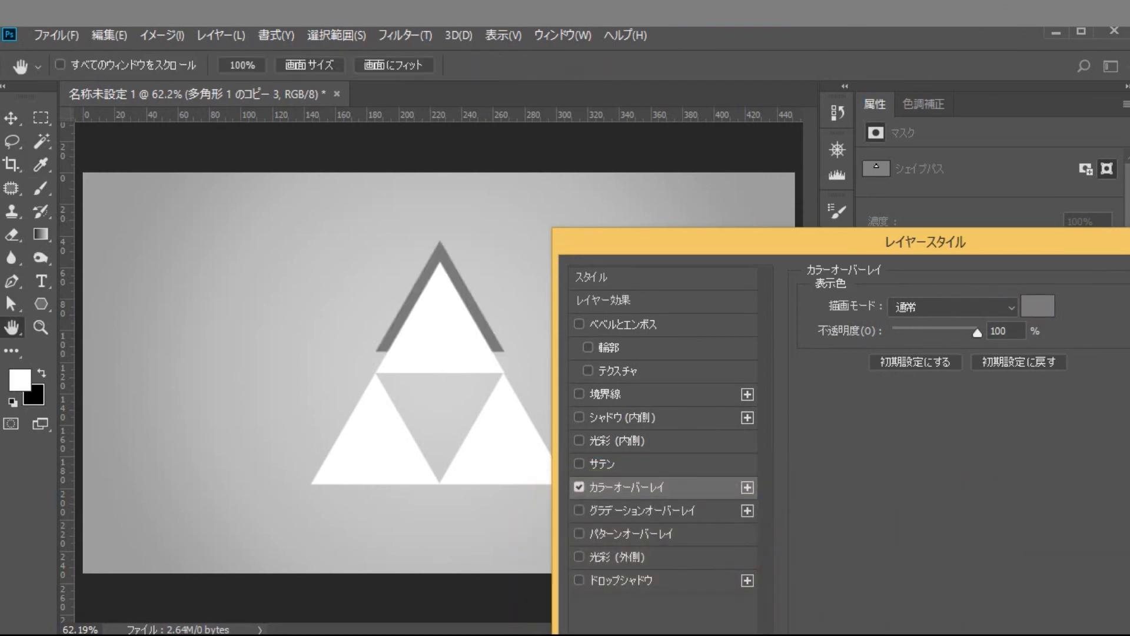
key("Return")
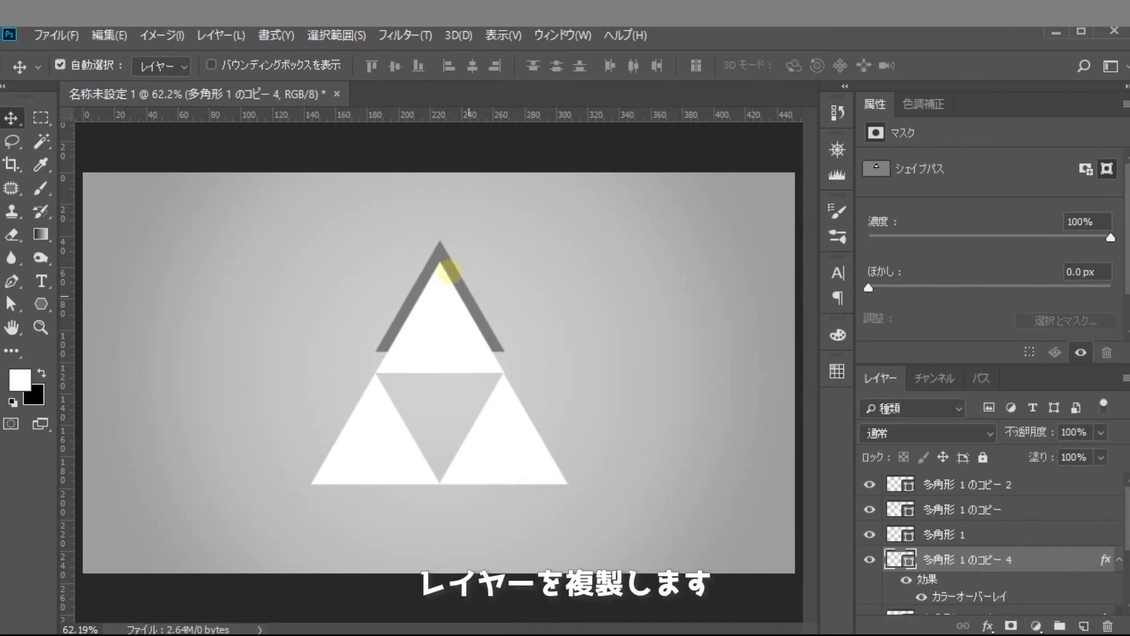
Step: Place a copy of the grey triangle behind the lower-left white triangle, offset outward, and duplicate that layer
left_click_drag(439, 250, 354, 401)
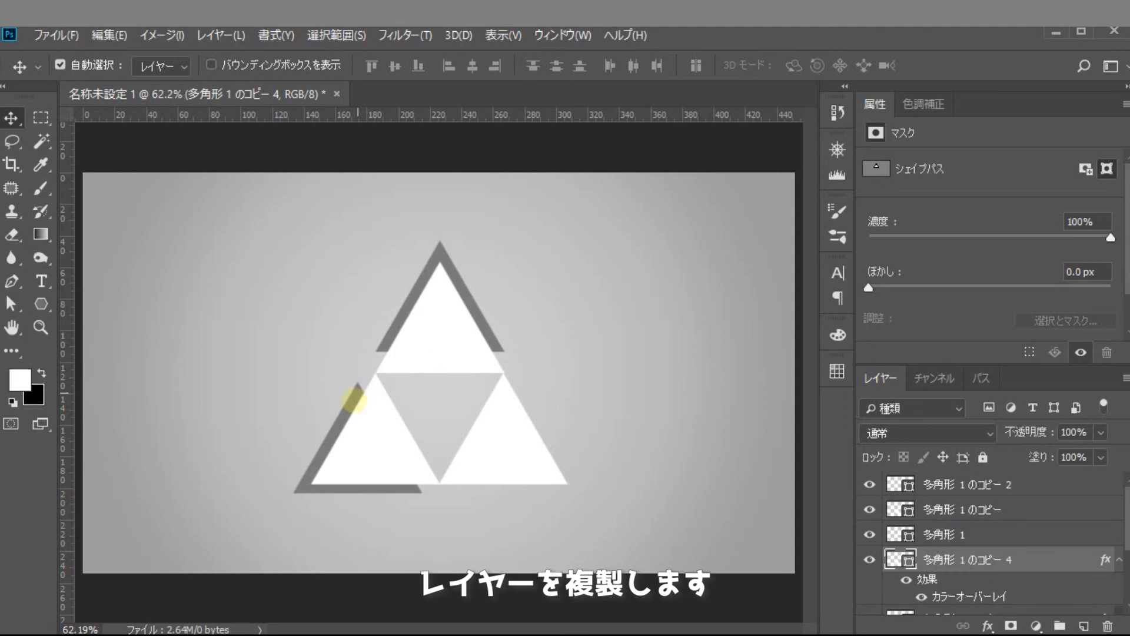
left_click_drag(1080, 561, 1083, 625)
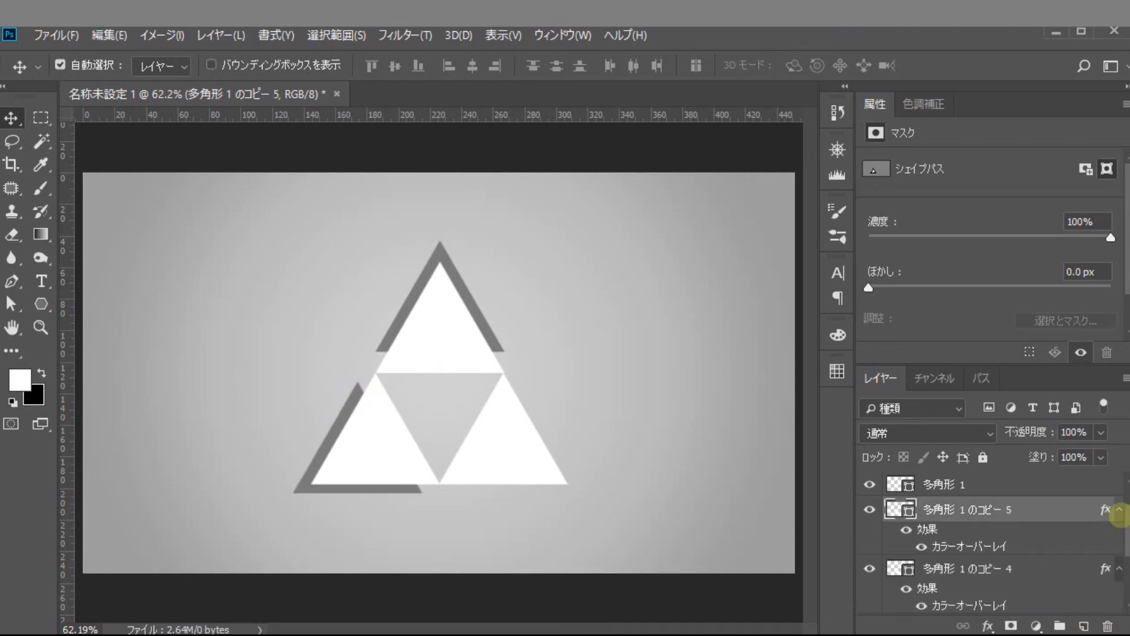
left_click(1118, 510)
left_click(1118, 535)
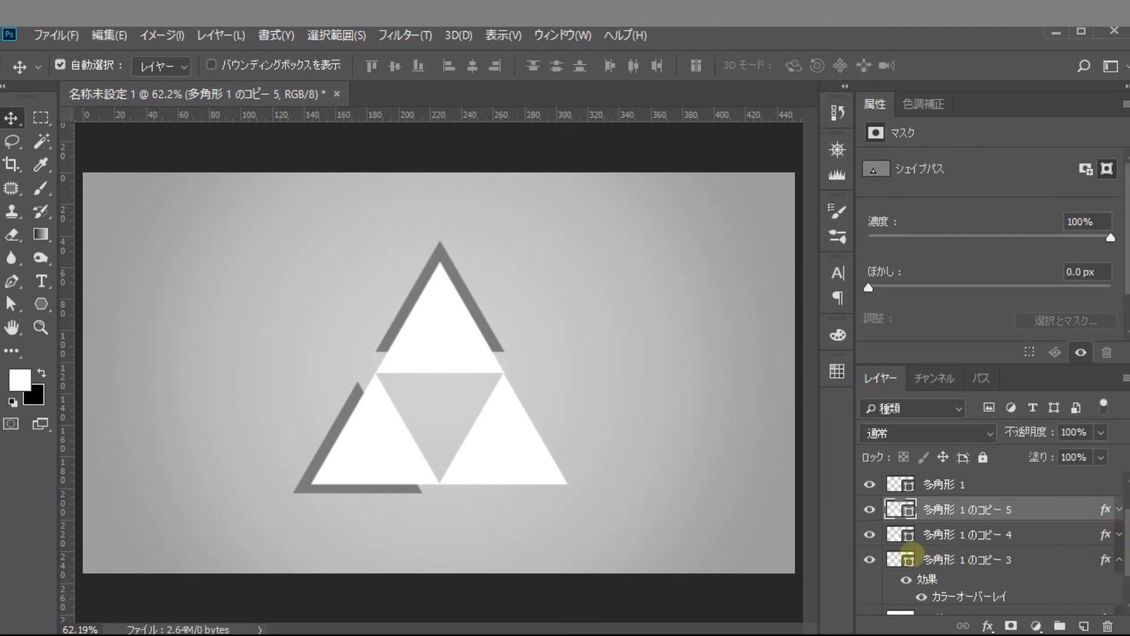
Step: Toggle the visibility of the grey triangle layers to check which shape each one holds
left_click(866, 561)
left_click(865, 532)
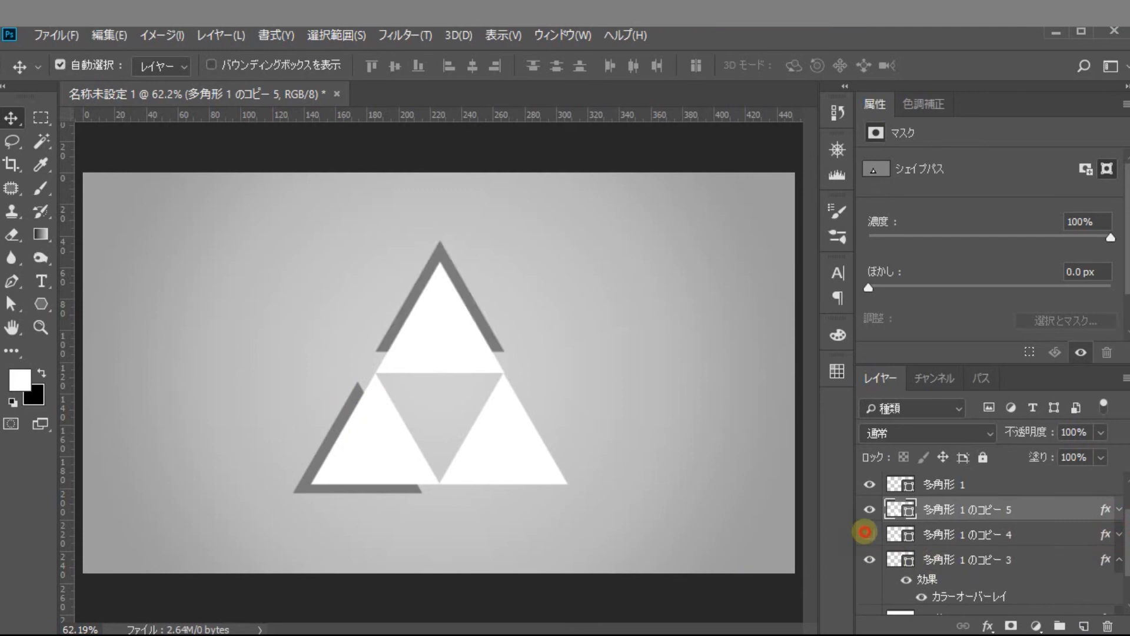
left_click(871, 511)
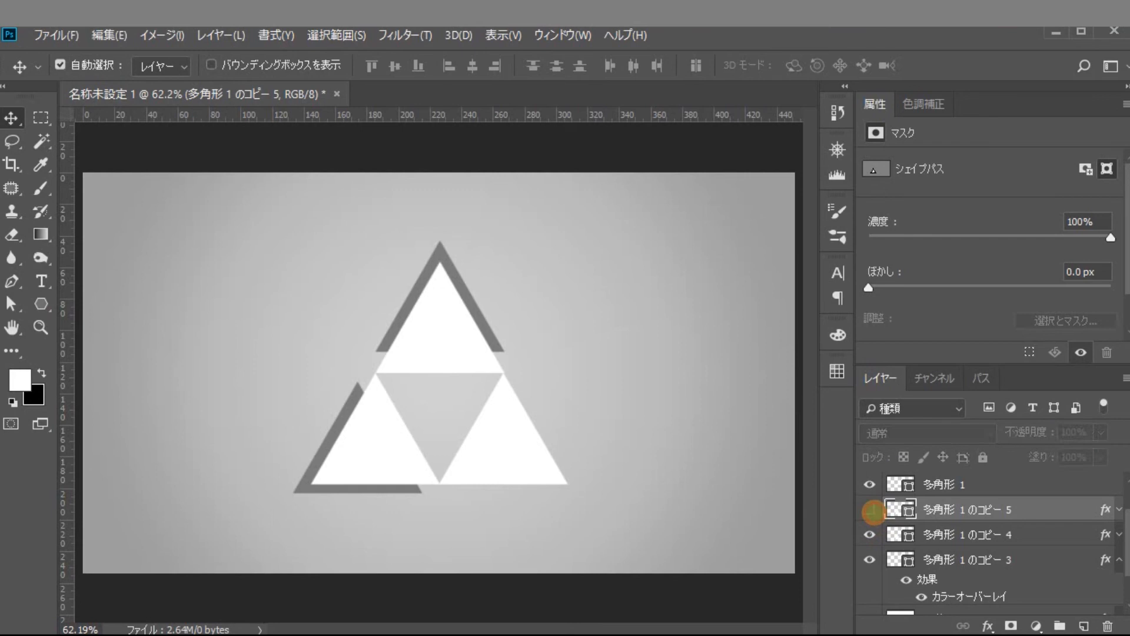
left_click(871, 511)
Step: Move the grey triangle 多角形 1 のコピー 4 horizontally until it borders the outer edges of the lower-right white triangle
left_click(1013, 535)
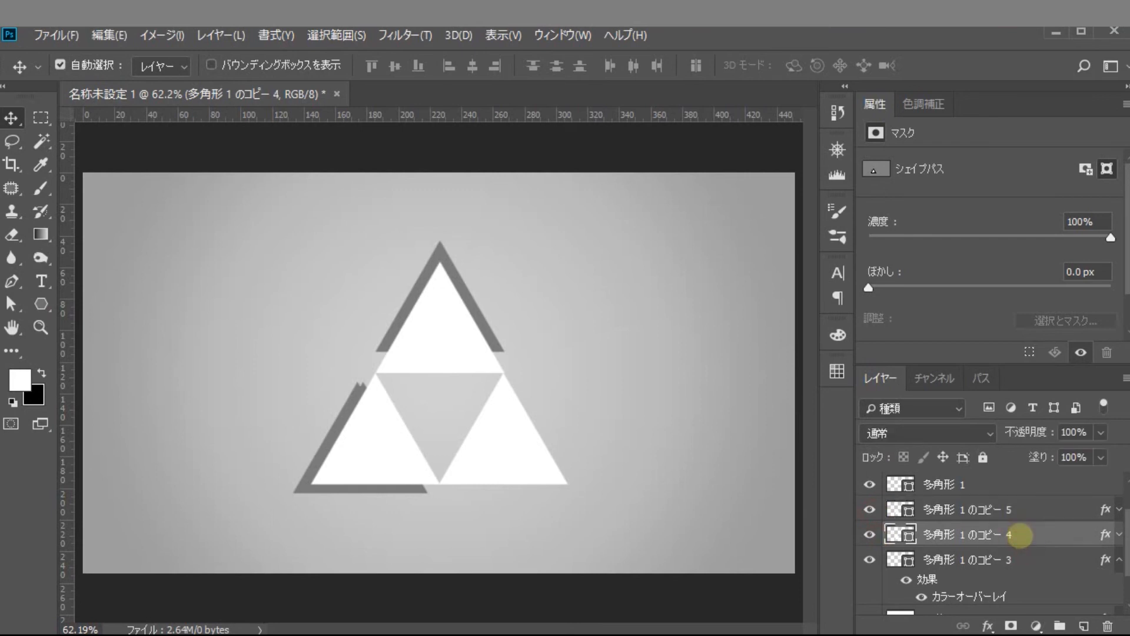
key("shift+Right")
key("shift+Right")
key("shift+Right")
key("shift+Right")
key("shift+Right")
key("shift+Right")
key("shift+Right")
key("shift+Right")
key("shift+Right")
key("shift+Right")
key("shift+Right")
key("shift+Right")
key("shift+Right")
key("shift+Right")
key("shift+Right")
key("shift+Right")
key("shift+Right")
key("shift+Right")
key("shift+Right")
key("shift+Right")
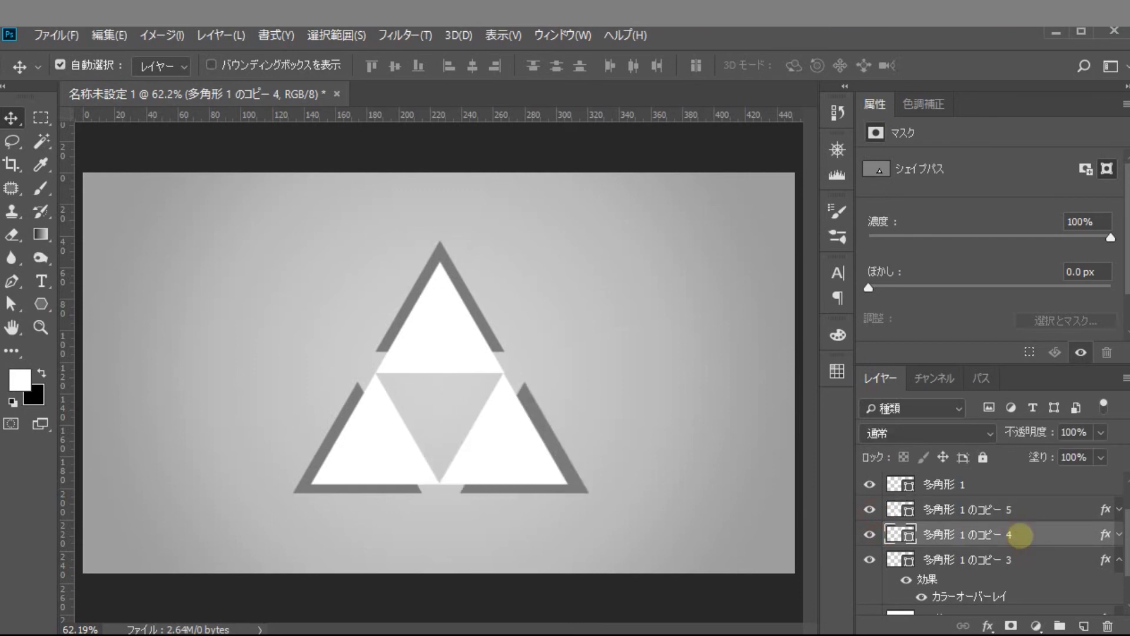
Step: Add a Bevel and Emboss to the top white triangle with size 2 px and shadow opacity 24%
left_click(454, 351)
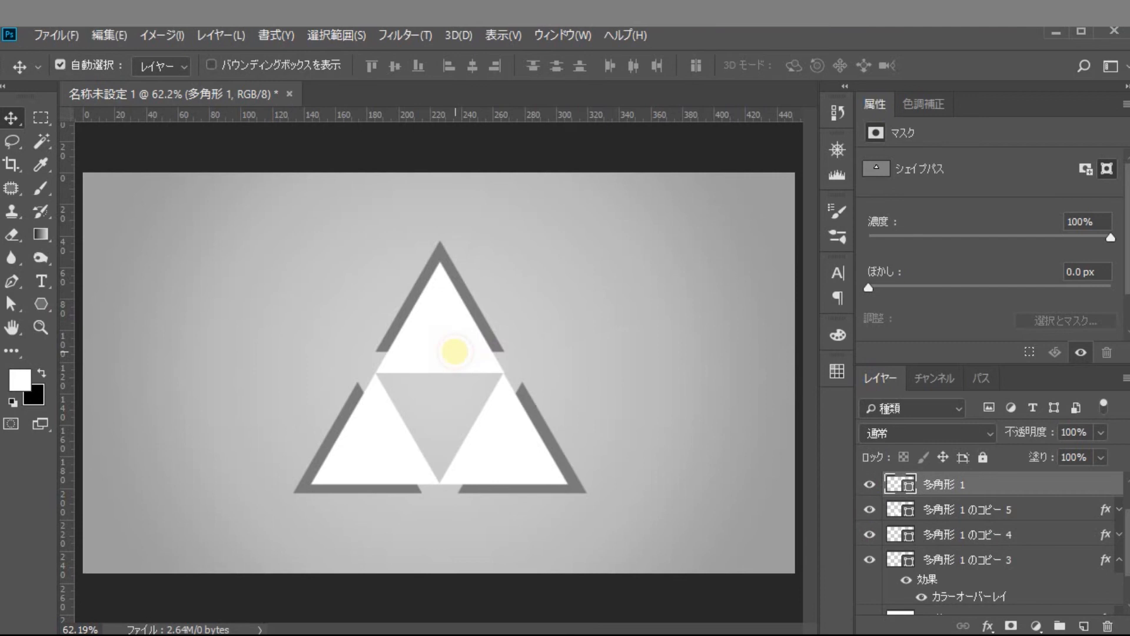
double_click(1049, 483)
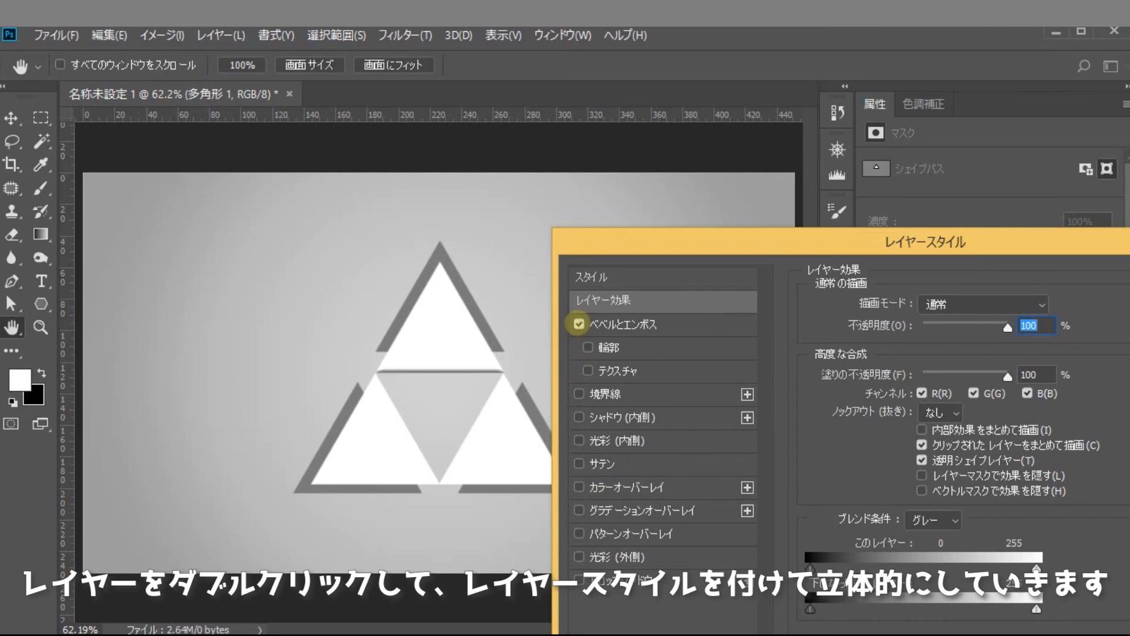
left_click(684, 323)
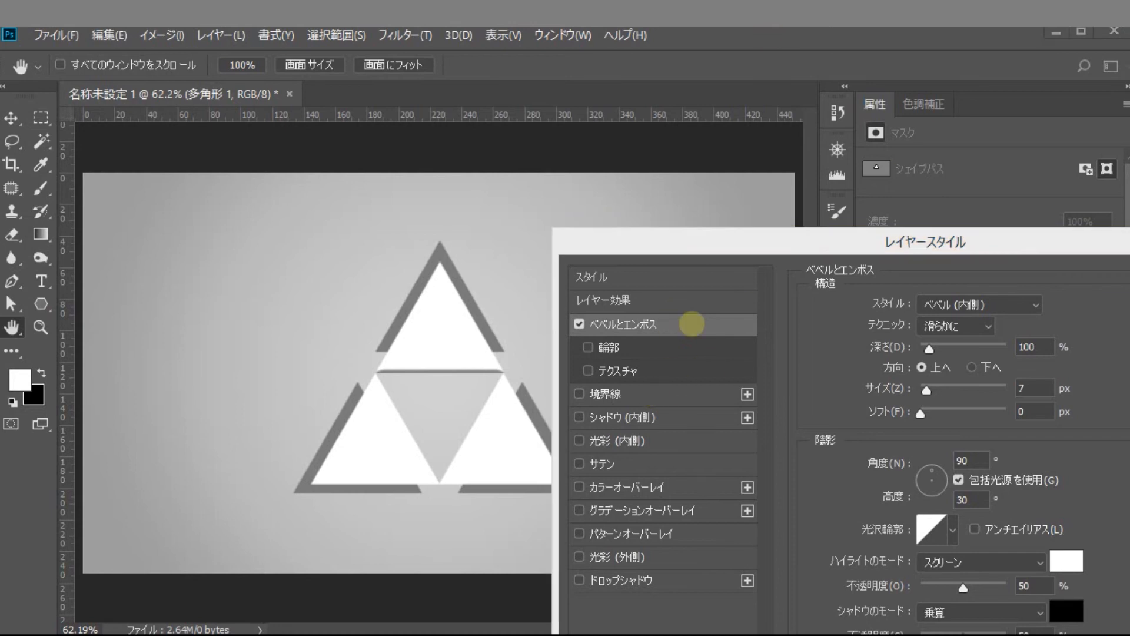
left_click_drag(941, 242, 903, 140)
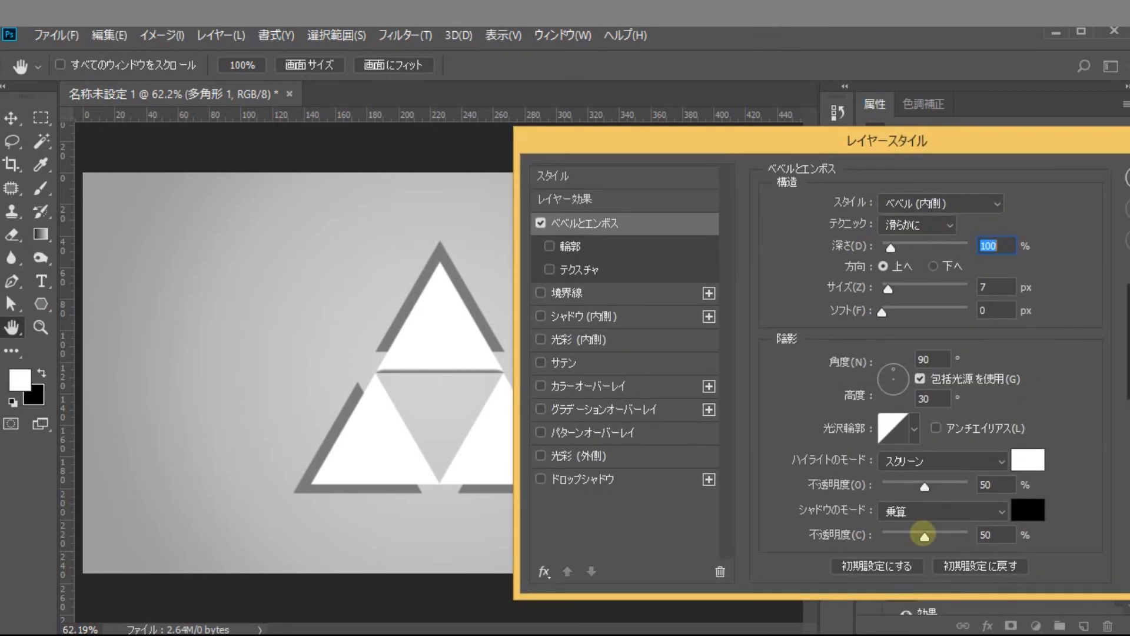
left_click_drag(923, 534, 904, 536)
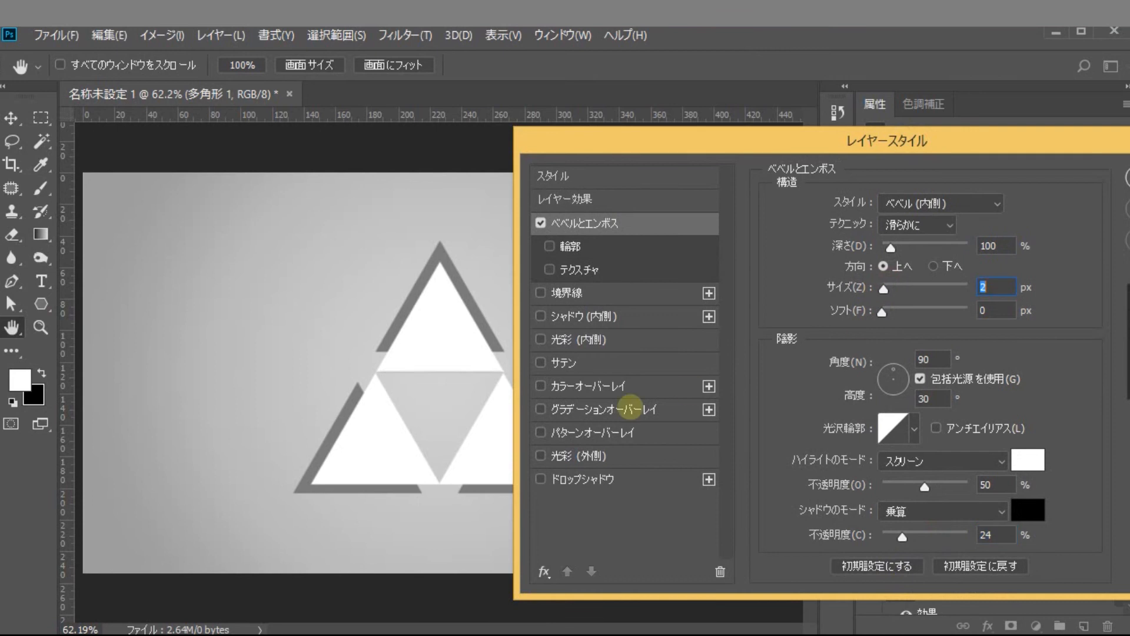
Step: Add a Drop Shadow to the top white triangle and set its size to 10 px
left_click(541, 479)
left_click(681, 479)
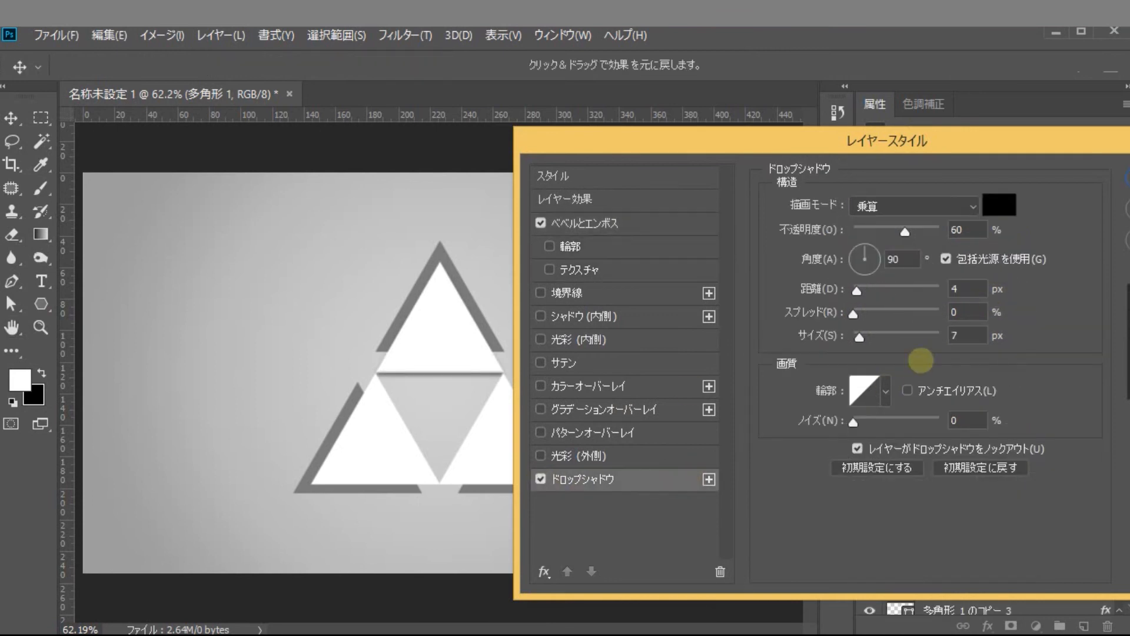
left_click_drag(859, 337, 862, 337)
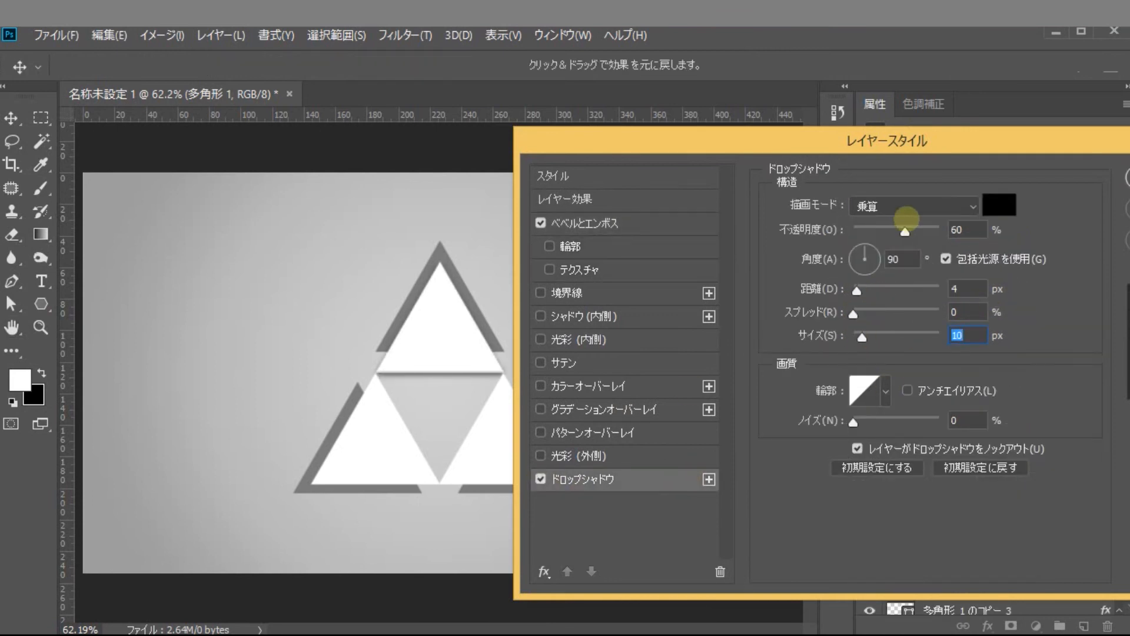
Step: Add a radial Gradient Overlay to the top white triangle and change the gradient's end stop to a very light grey
left_click(670, 408)
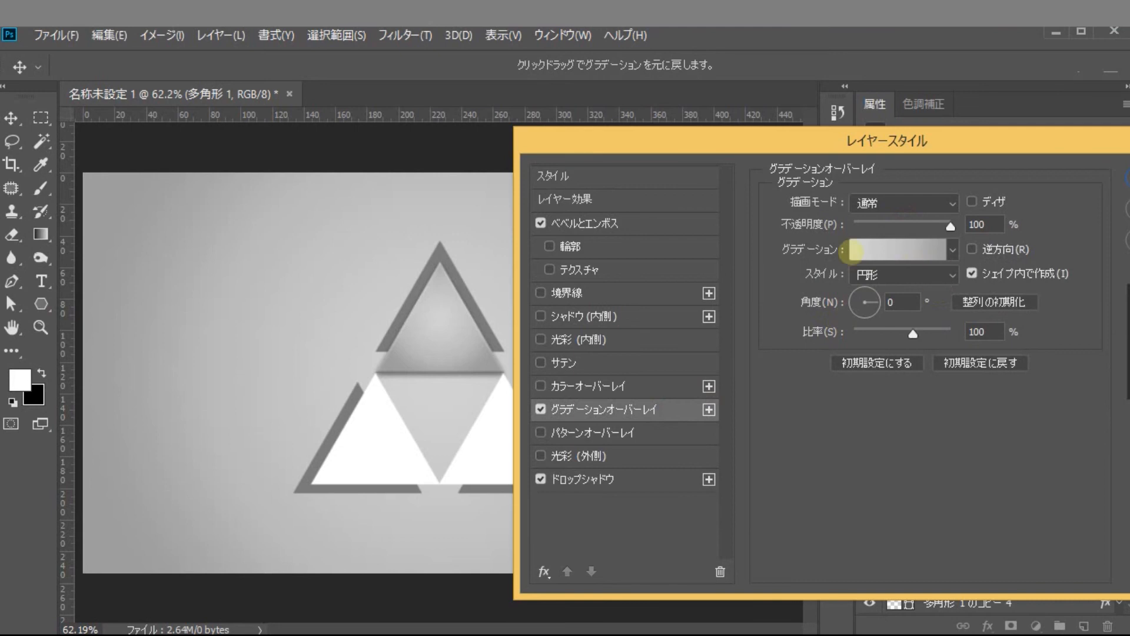
left_click(855, 252)
left_click(1055, 500)
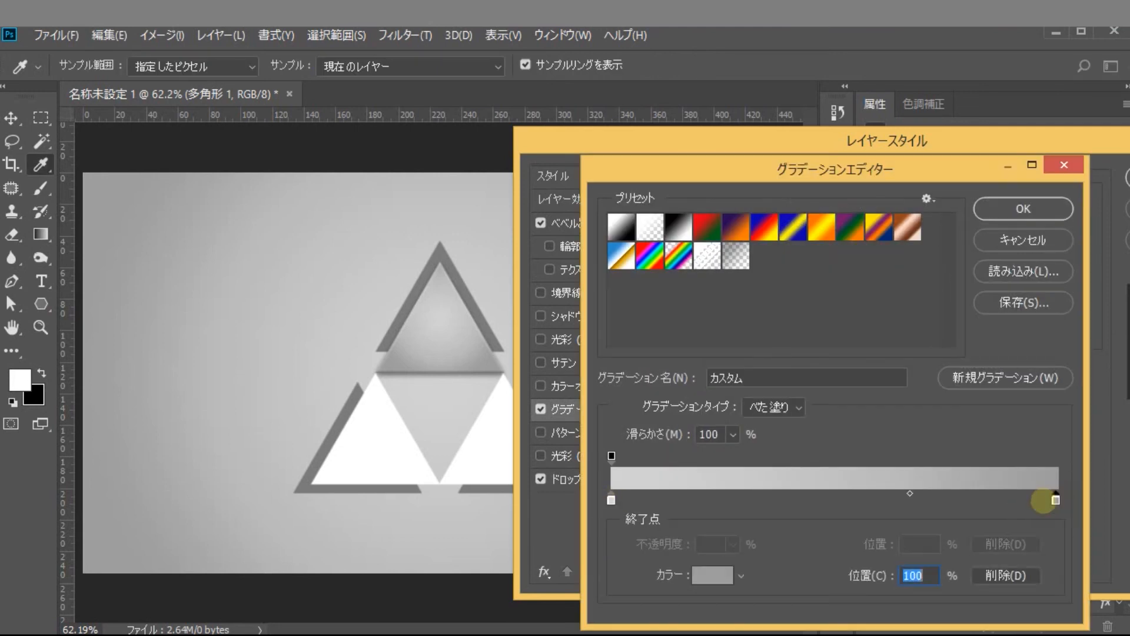
double_click(1055, 500)
left_click(536, 538)
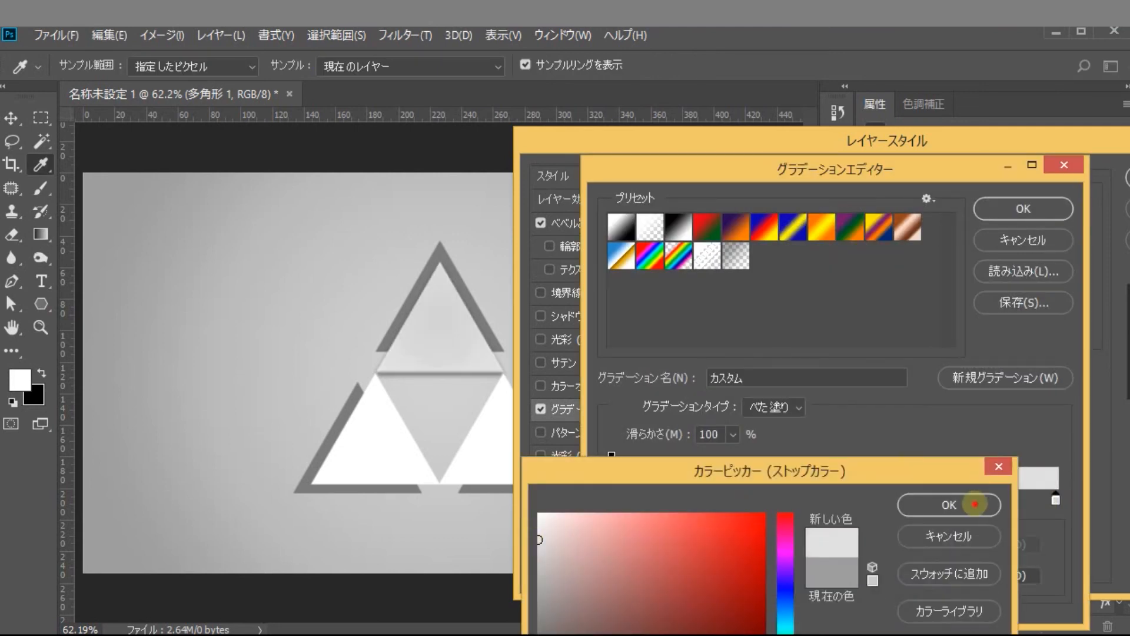
left_click(975, 504)
left_click(1007, 208)
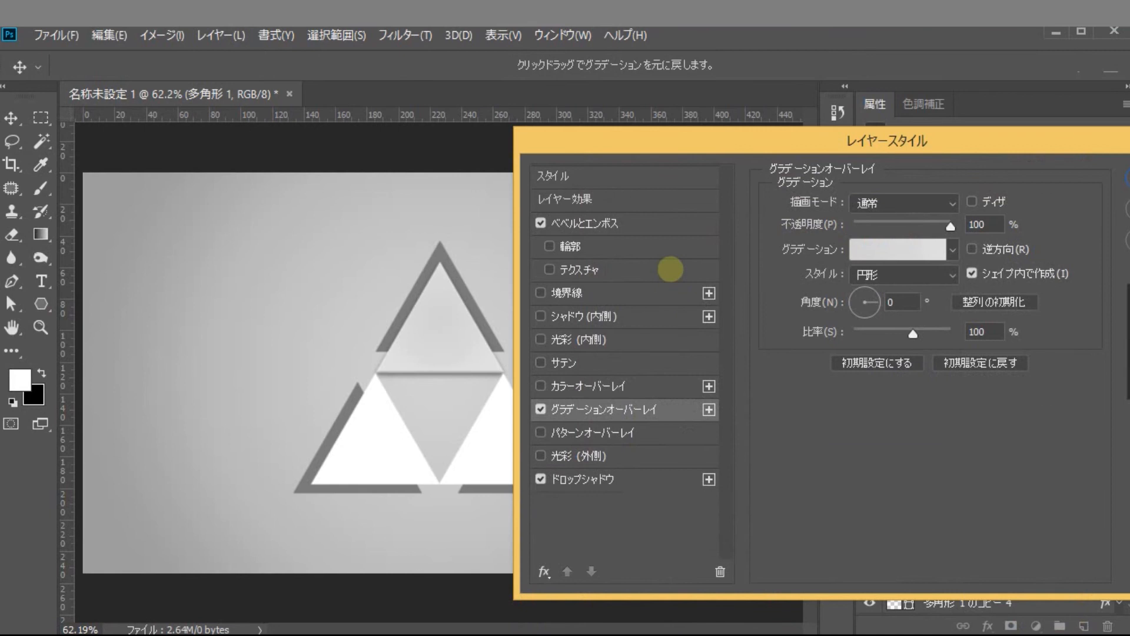
Step: Change the top triangle's bevel style to Outer Bevel with size 6 px and apply the layer style
left_click(652, 221)
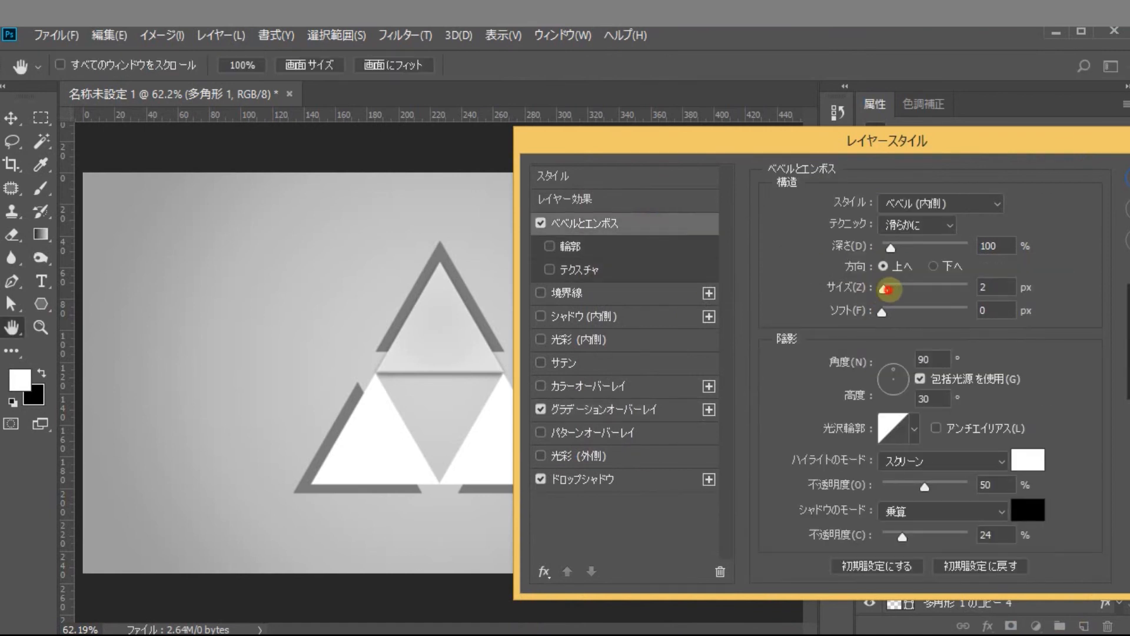
left_click_drag(886, 289, 883, 288)
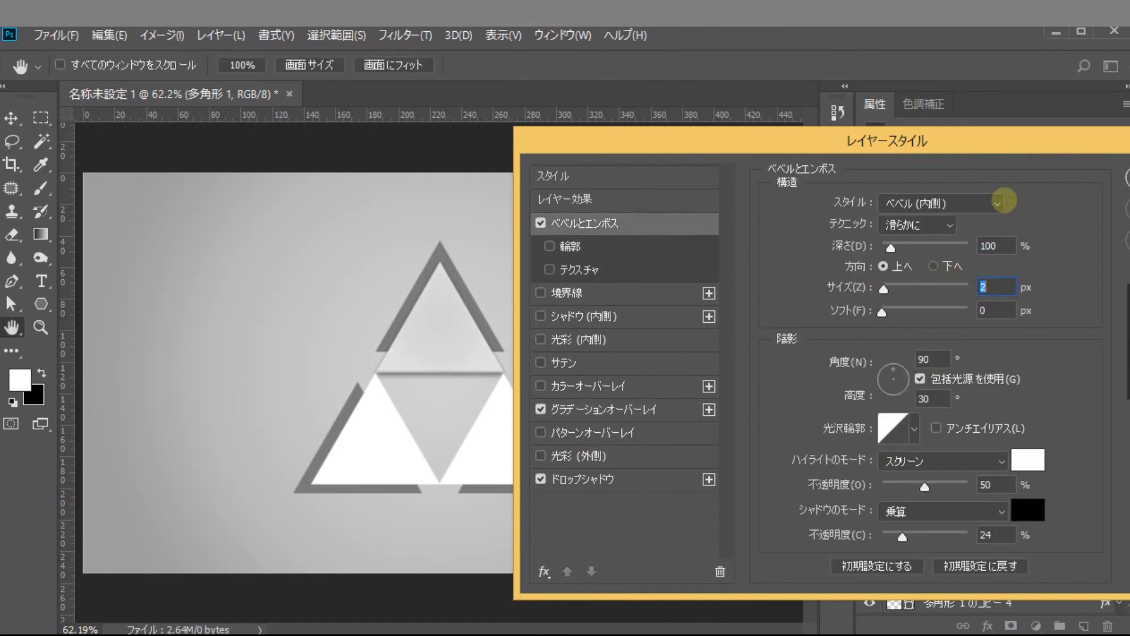
left_click(1001, 203)
left_click(942, 224)
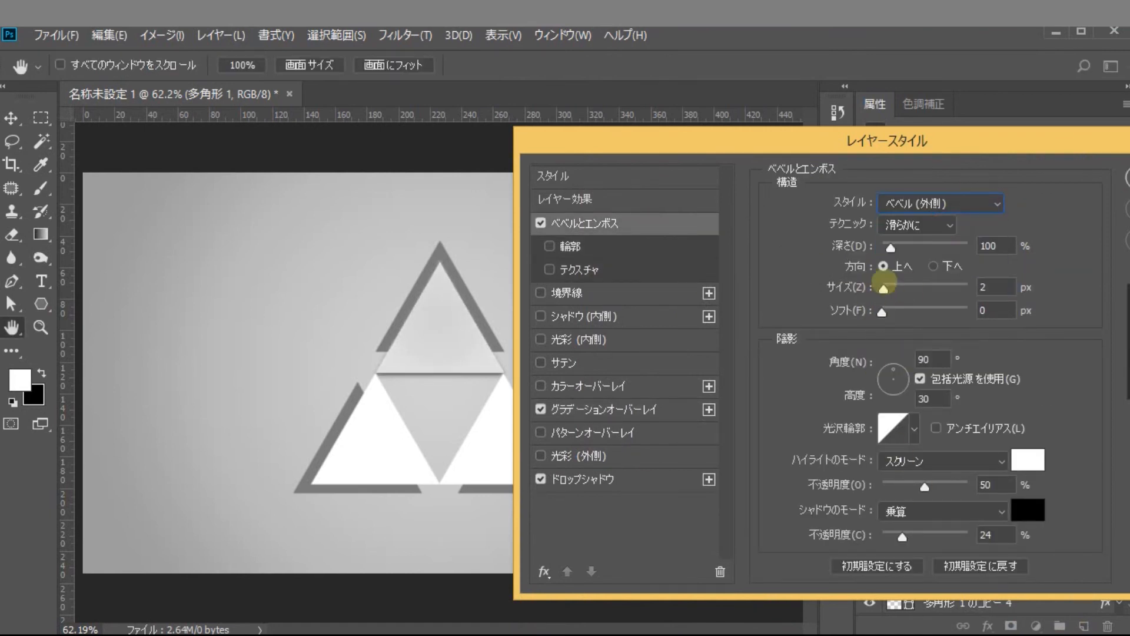
left_click_drag(883, 288, 892, 288)
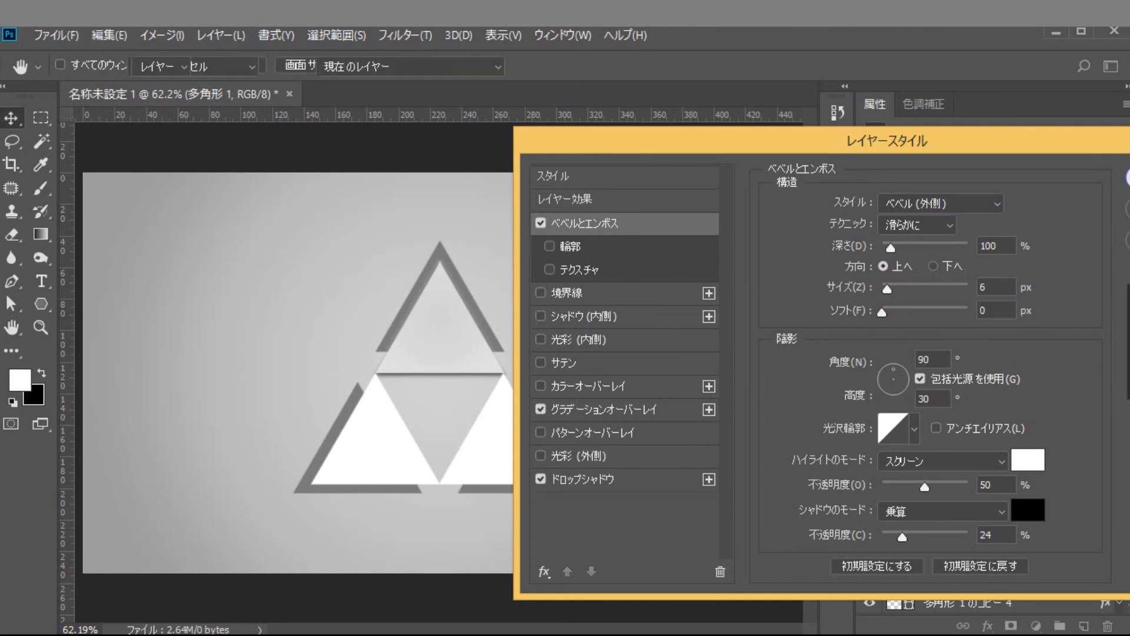
key("Return")
Step: Transfer the top triangle's layer style to 多角形 1 のコピー and 多角形 1 のコピー 2, and collapse their effect lists
left_click(1119, 491)
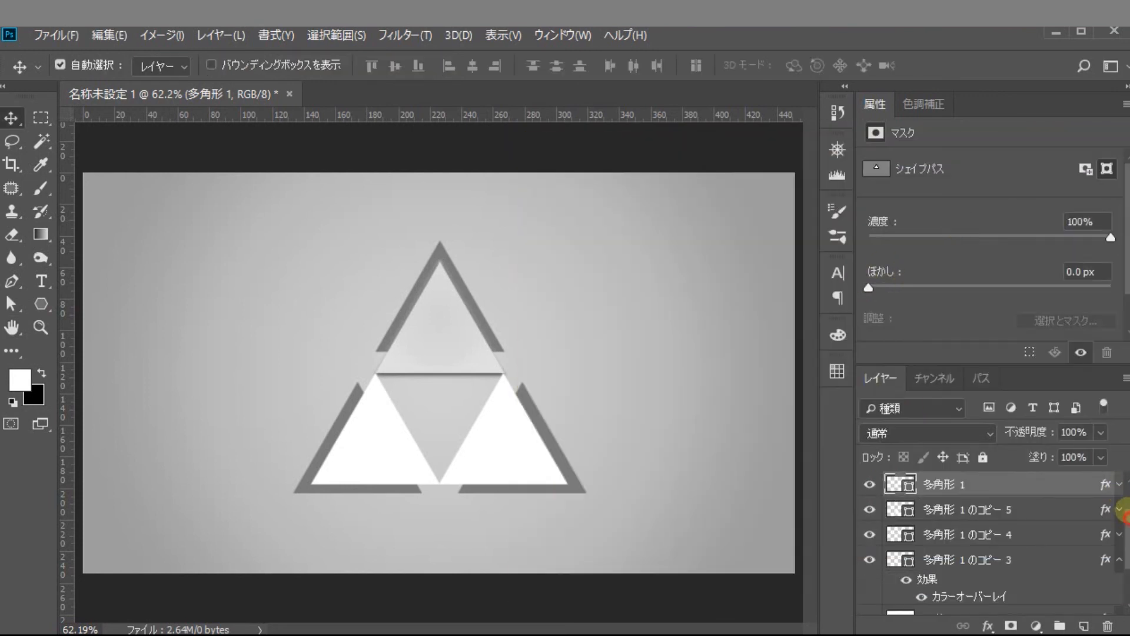
left_click_drag(1125, 512, 1103, 477)
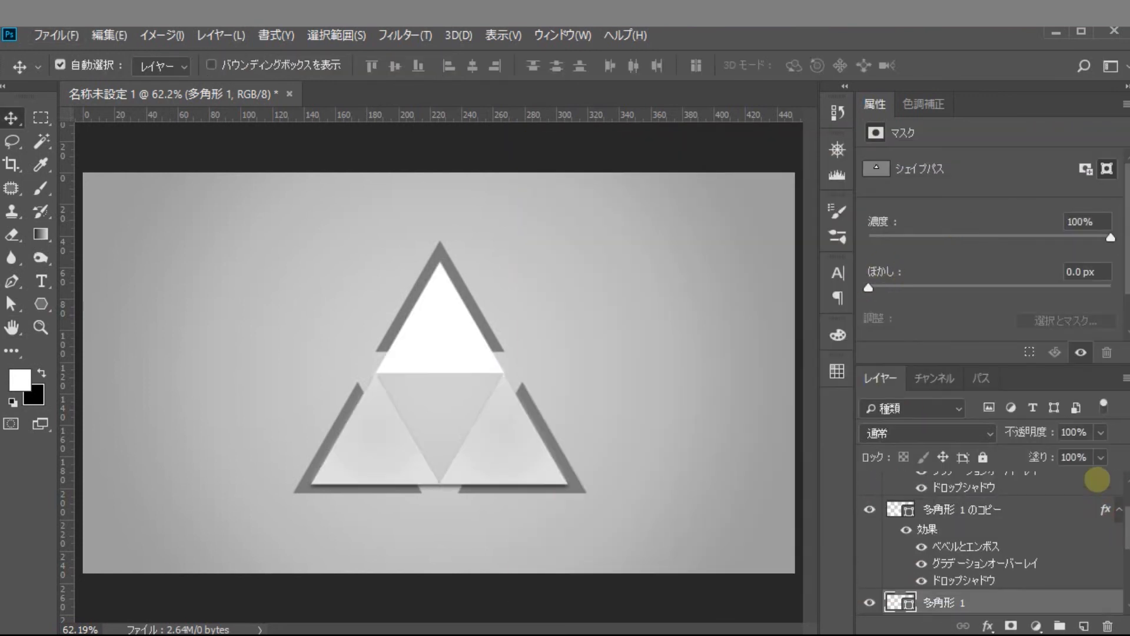
left_click(1118, 509)
left_click(1115, 511)
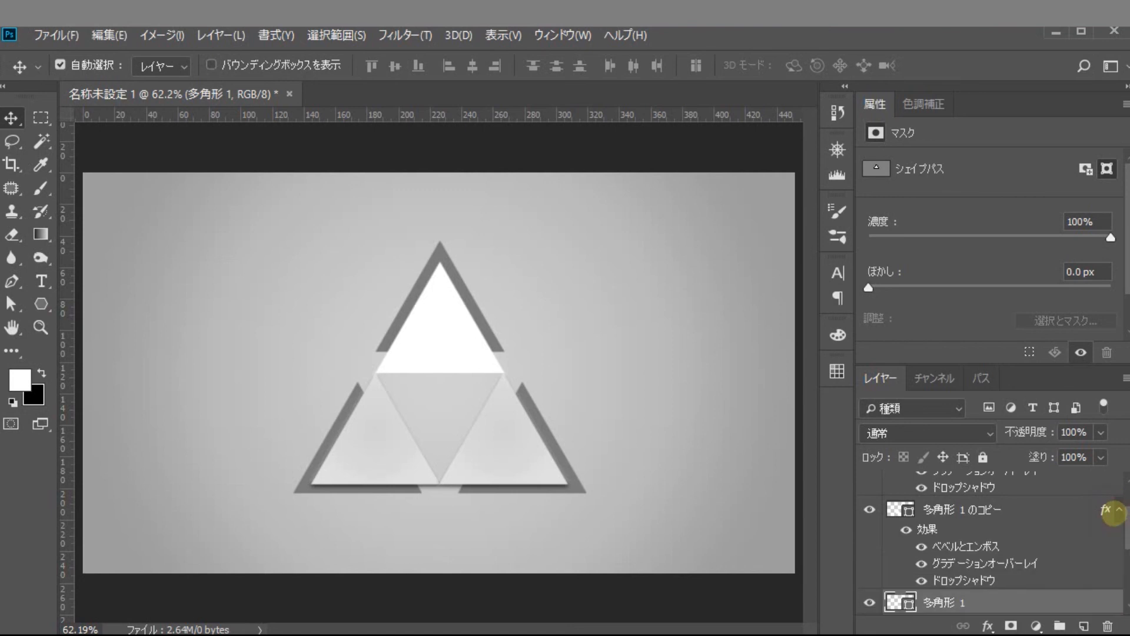
left_click(1116, 511)
scroll(1110, 487, "up", 1)
left_click(1116, 484)
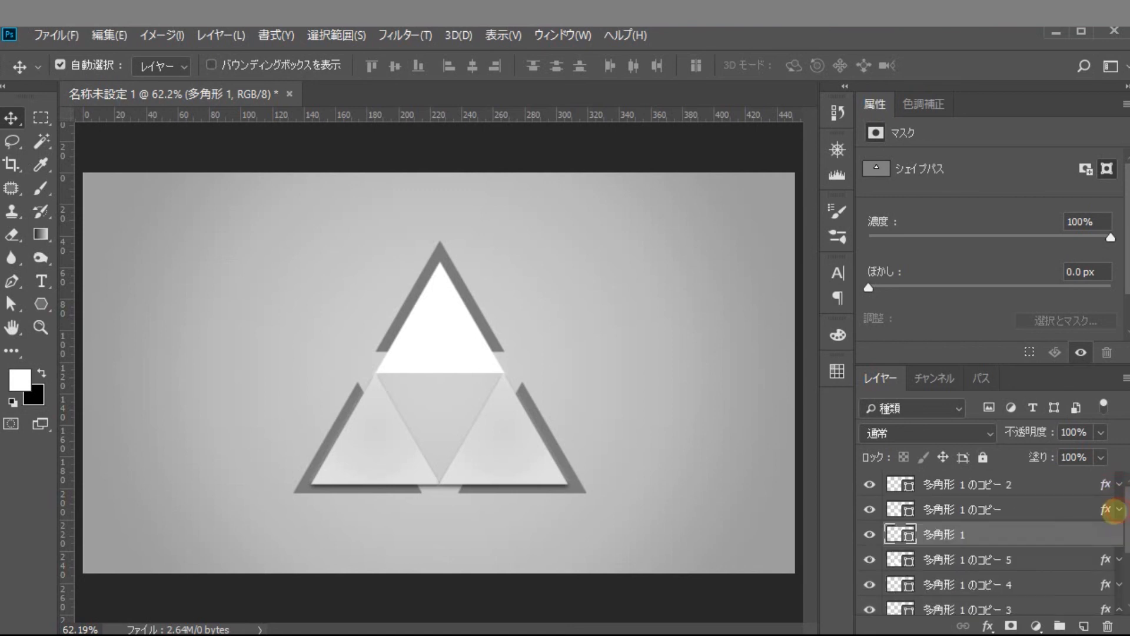
Step: Copy the layer style from 多角形 1 のコピー back onto 多角形 1 and collapse its effect list
left_click_drag(1107, 510, 903, 533)
left_click(1107, 511)
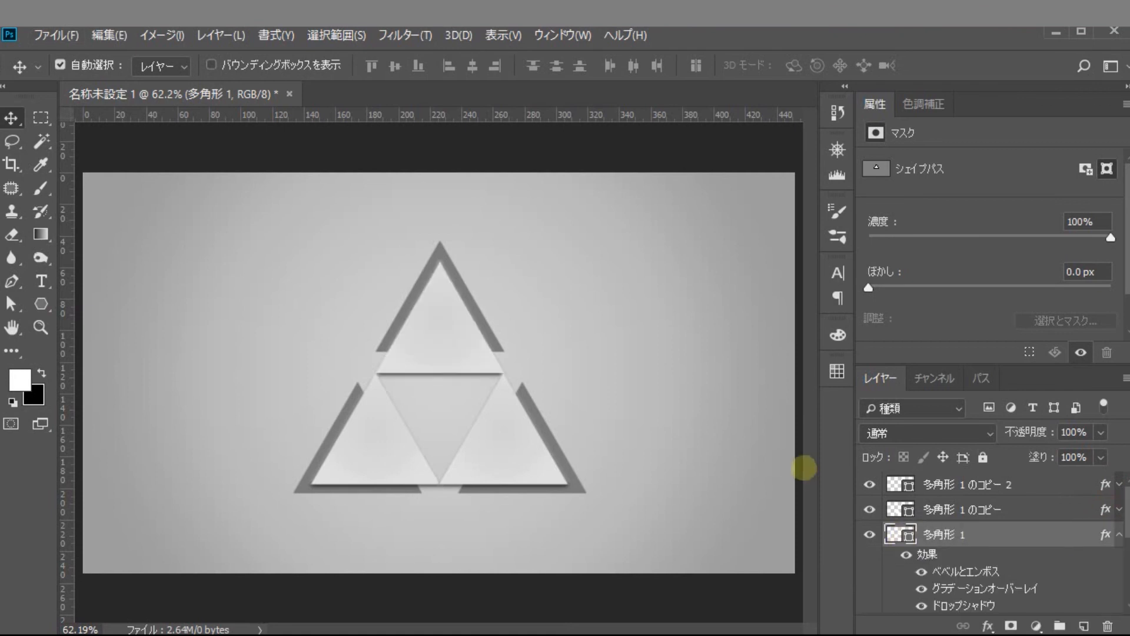
left_click(1117, 533)
Step: Check the grey triangle layers by toggling visibility and open the layer style settings of 多角形 1 のコピー 3
scroll(1113, 522, "down", 1)
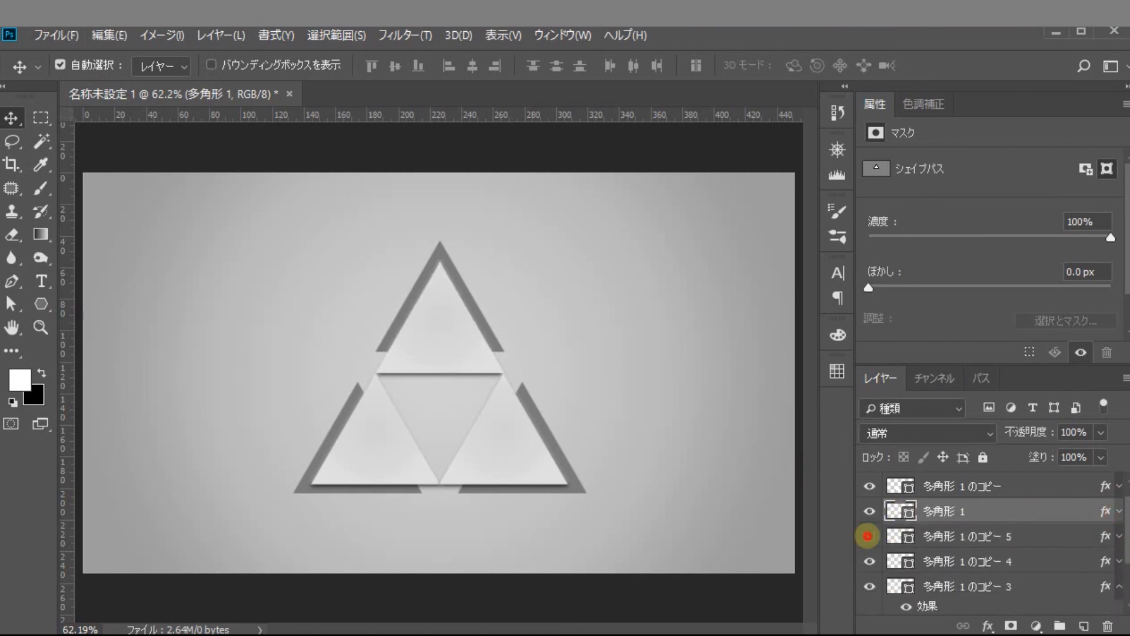
left_click(870, 561)
left_click(870, 560)
scroll(1062, 575, "down", 1)
left_click(1063, 574)
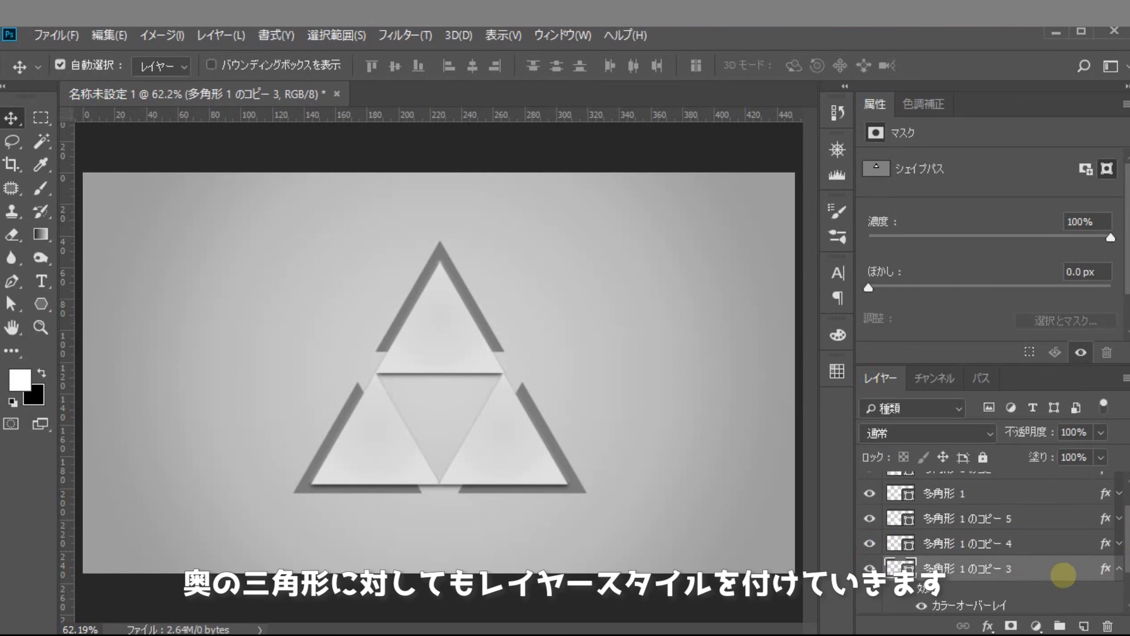
double_click(1063, 572)
Step: Try an Inner Bevel of size 2 px on the grey triangle behind the top triangle
left_click(628, 223)
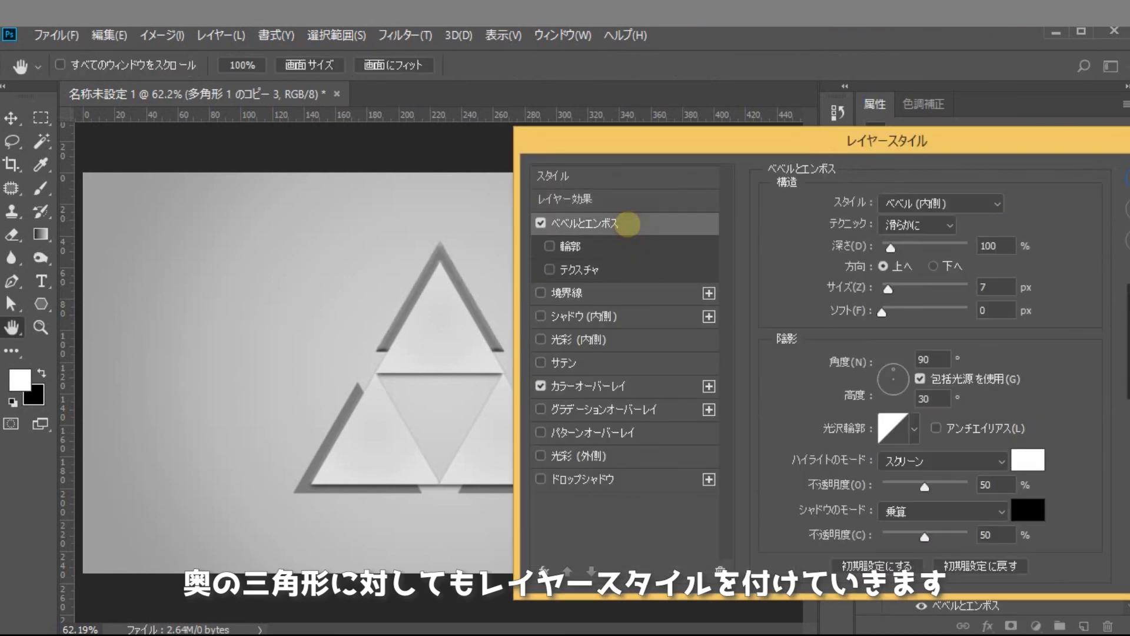
left_click(996, 203)
left_click(909, 227)
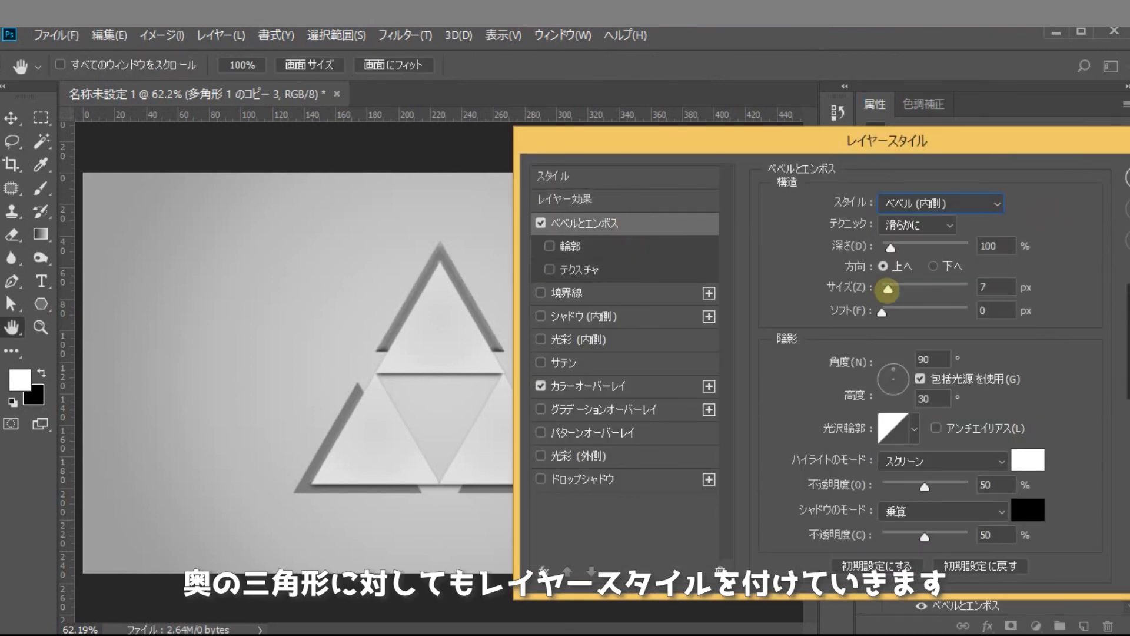
left_click_drag(885, 289, 882, 288)
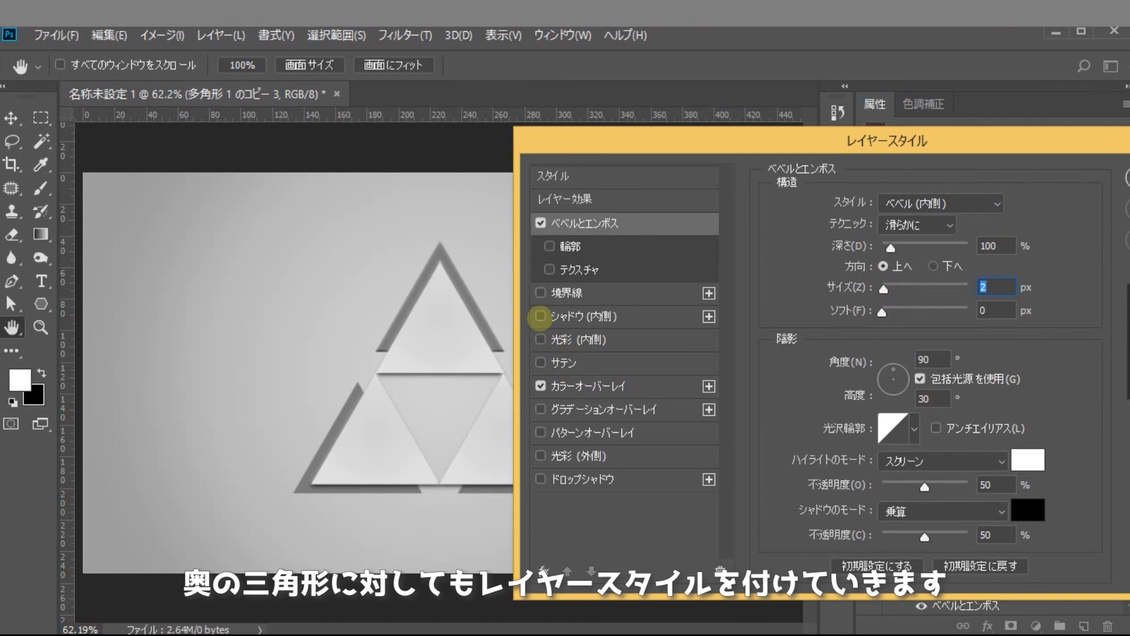
Step: Add an Inner Shadow to the grey triangle 多角形 1 のコピー 3 with choke 0% and size 9 px
left_click(540, 316)
left_click(651, 312)
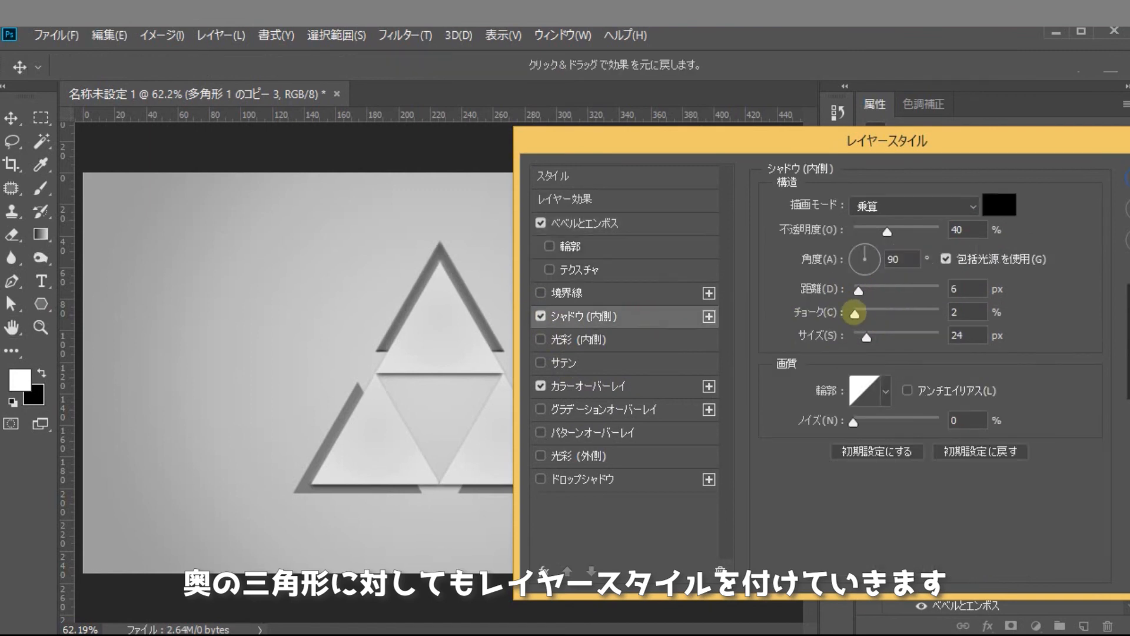
mouse_move(865, 337)
left_mouse_down()
mouse_move(895, 337)
mouse_move(846, 335)
left_mouse_up()
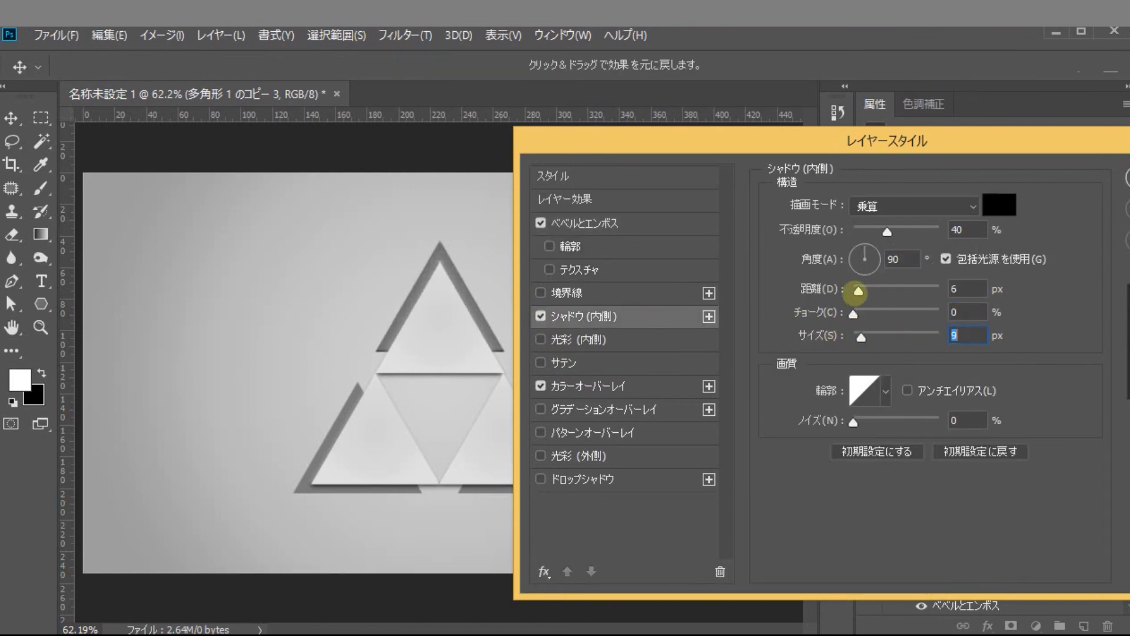
Step: Turn off Bevel and Emboss on the grey triangle and refine its Inner Shadow to opacity 51%, distance 7 px and choke 1%
left_click(699, 226)
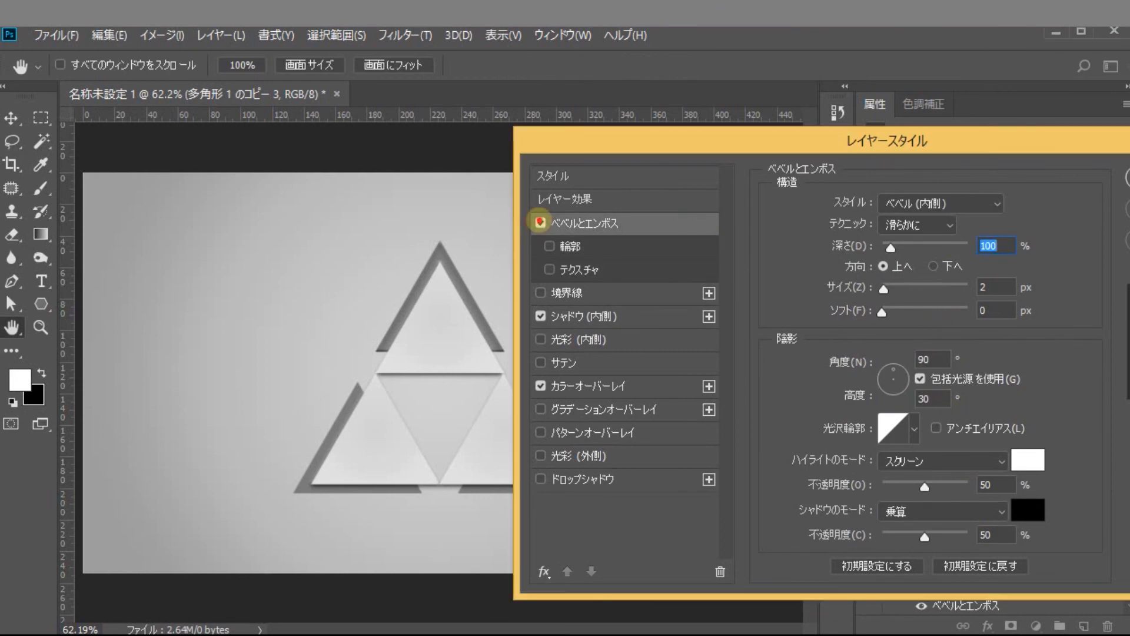
left_click(540, 222)
left_click(647, 311)
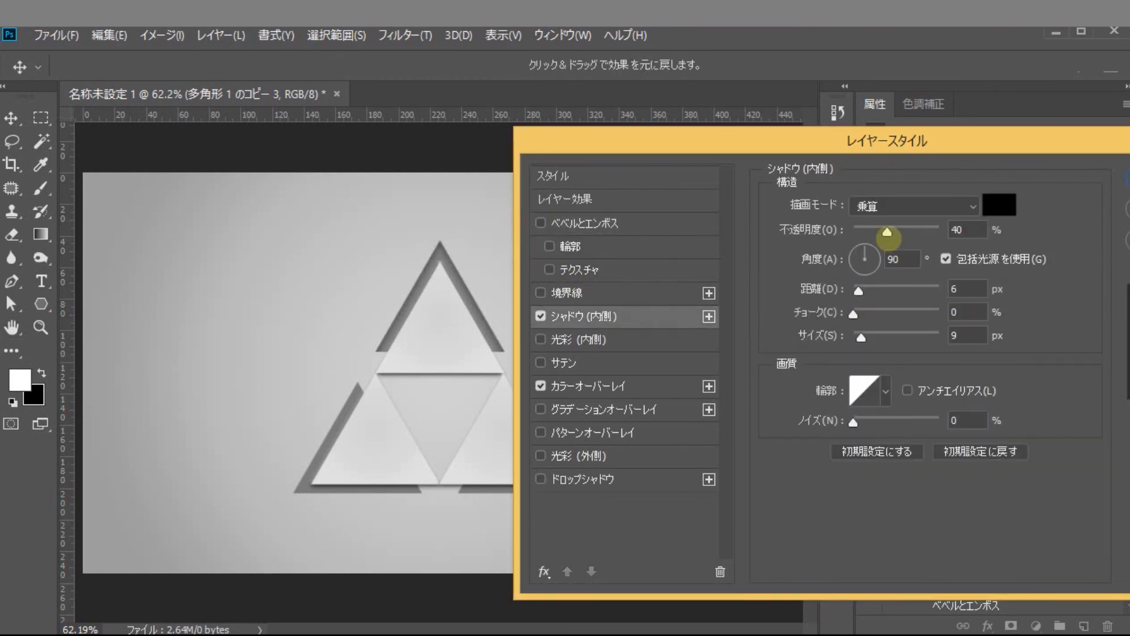
mouse_move(895, 230)
left_mouse_down()
mouse_move(924, 227)
mouse_move(896, 230)
left_mouse_up()
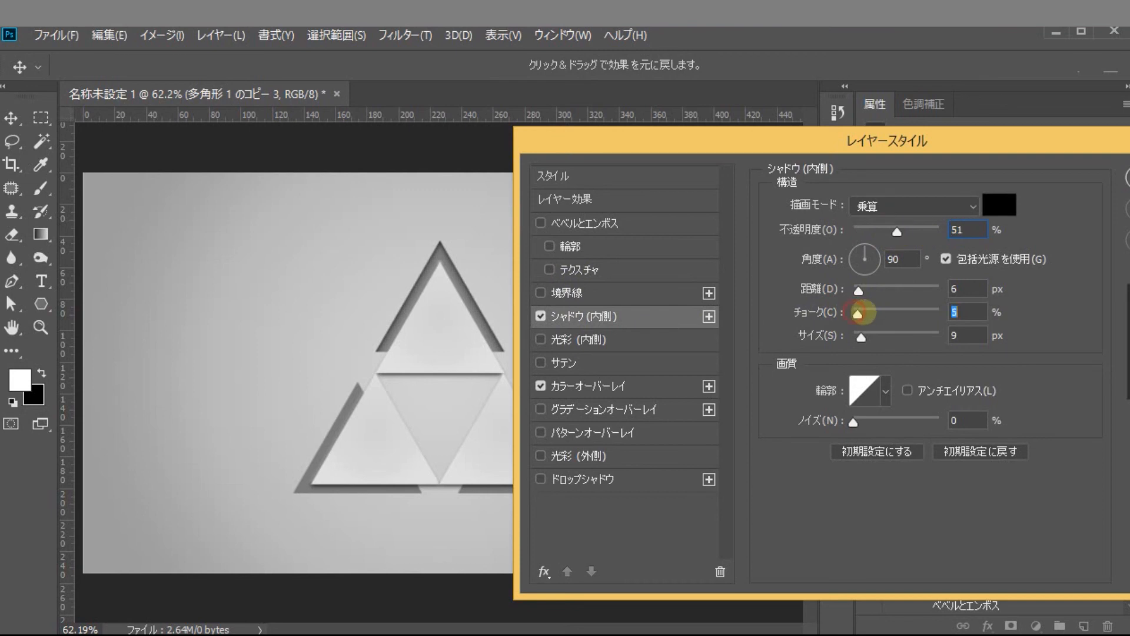
mouse_move(859, 293)
left_mouse_down()
mouse_move(874, 291)
mouse_move(859, 290)
left_mouse_up()
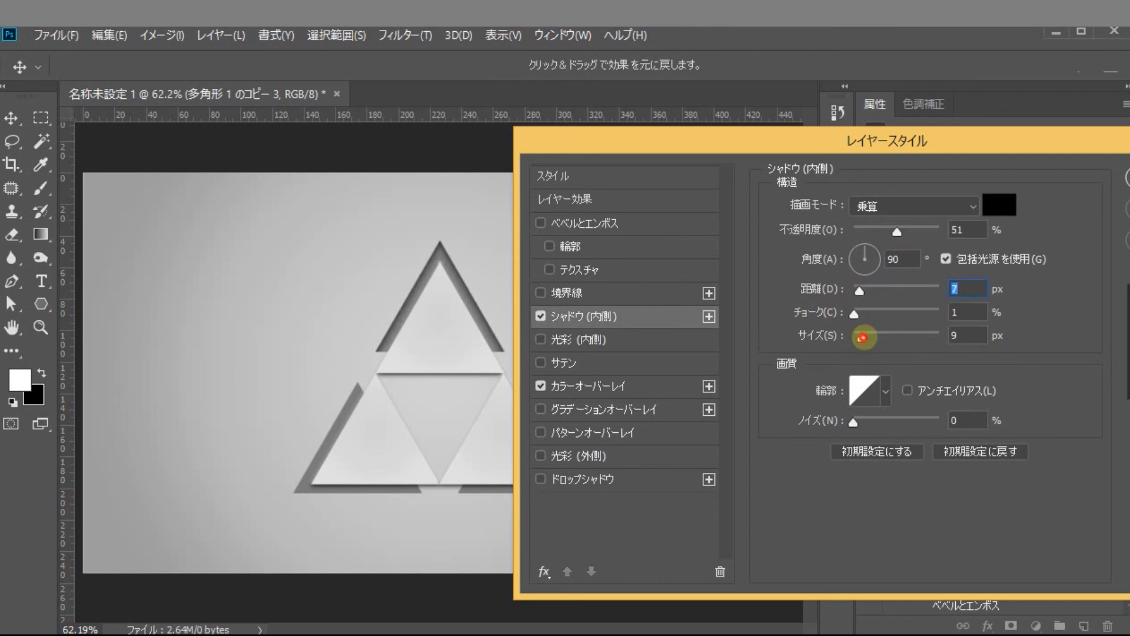
left_click_drag(863, 337, 865, 331)
Step: Add a white Drop Shadow to the top grey triangle with opacity 79%, distance 8 px, spread 7% and size 5 px
left_click(661, 477)
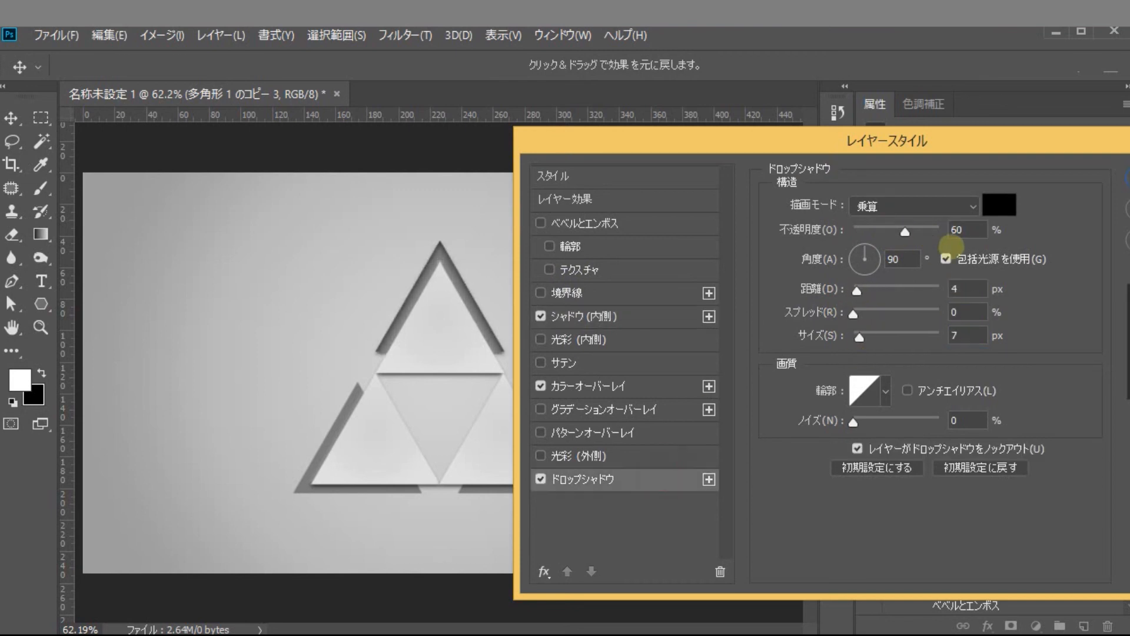
left_click(999, 205)
mouse_move(554, 530)
left_mouse_down()
mouse_move(581, 489)
mouse_move(536, 518)
left_mouse_up()
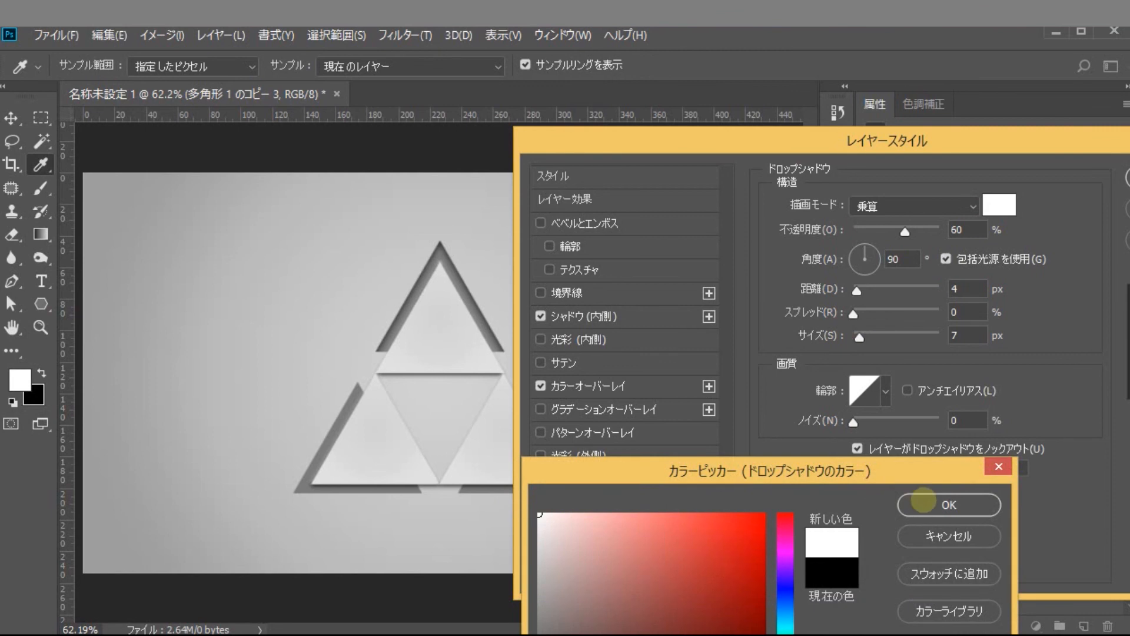
left_click(923, 500)
left_click_drag(905, 231, 915, 238)
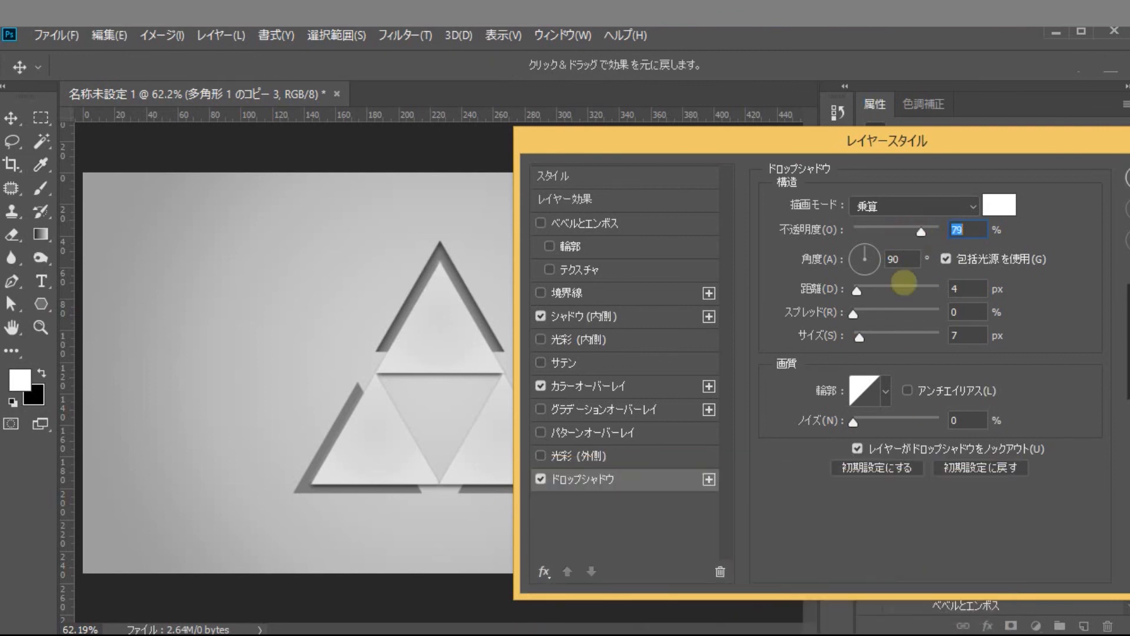
left_click_drag(859, 337, 857, 336)
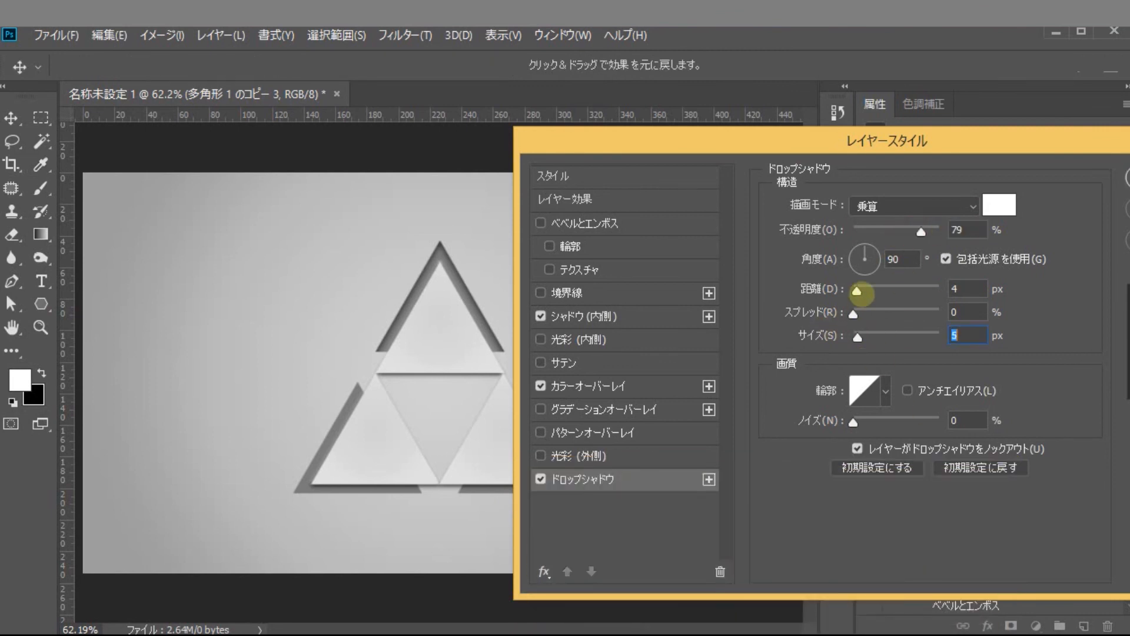
left_click_drag(857, 290, 860, 313)
left_click(539, 475)
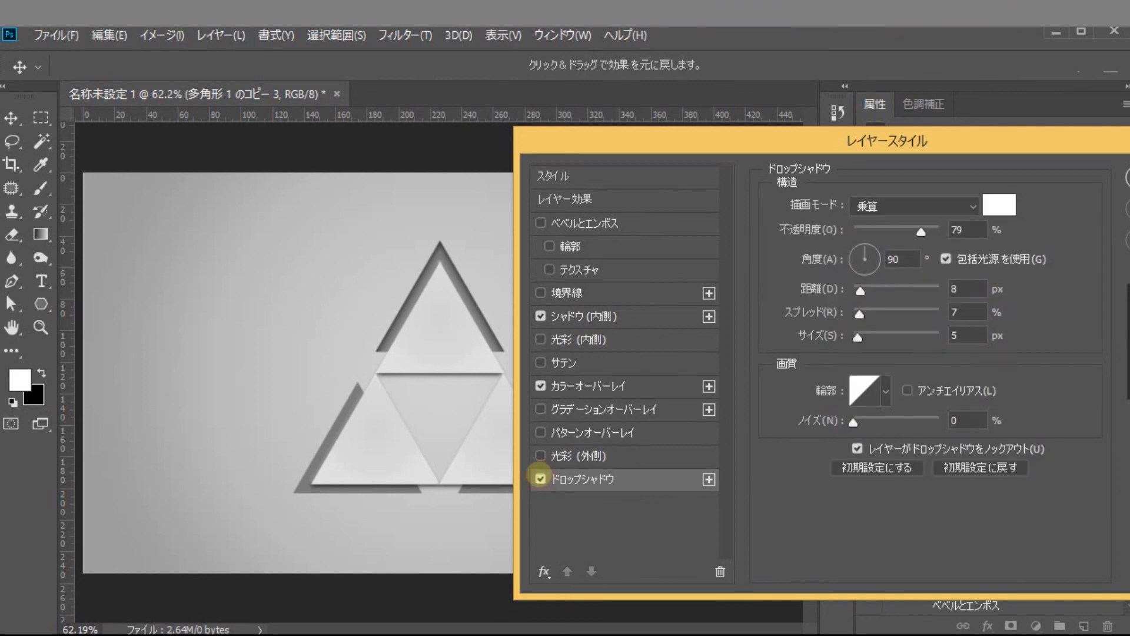
Step: Set the Drop Shadow to blend mode 通常, opacity 56%, distance 3 px, spread 0% and size 10 px, and apply the style
left_click_drag(921, 231, 938, 231)
left_click(973, 205)
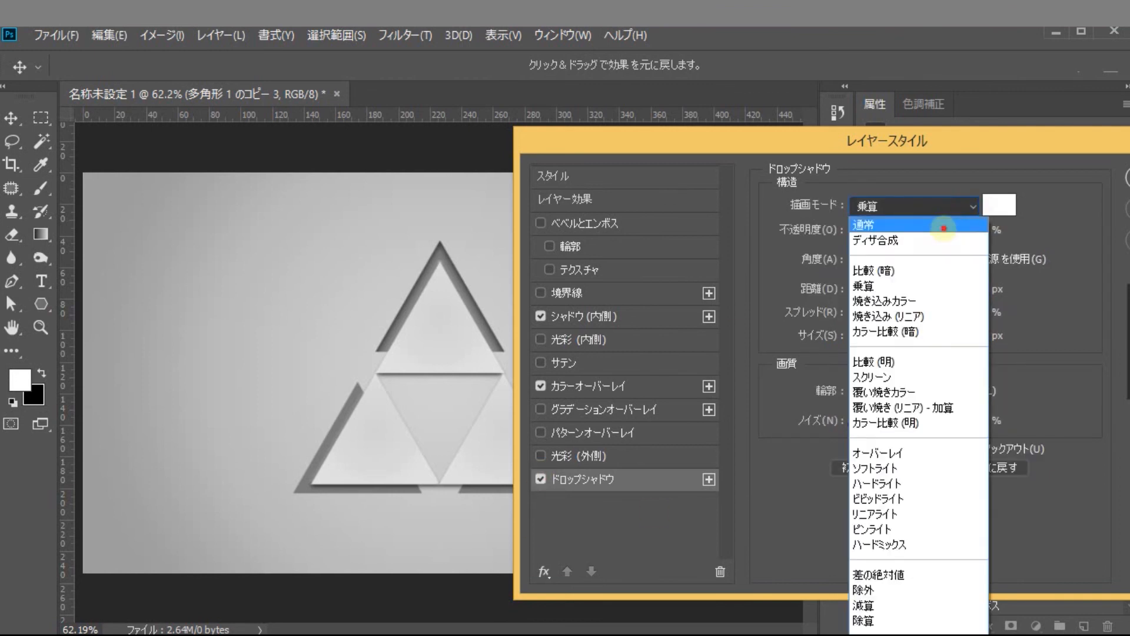
left_click(941, 220)
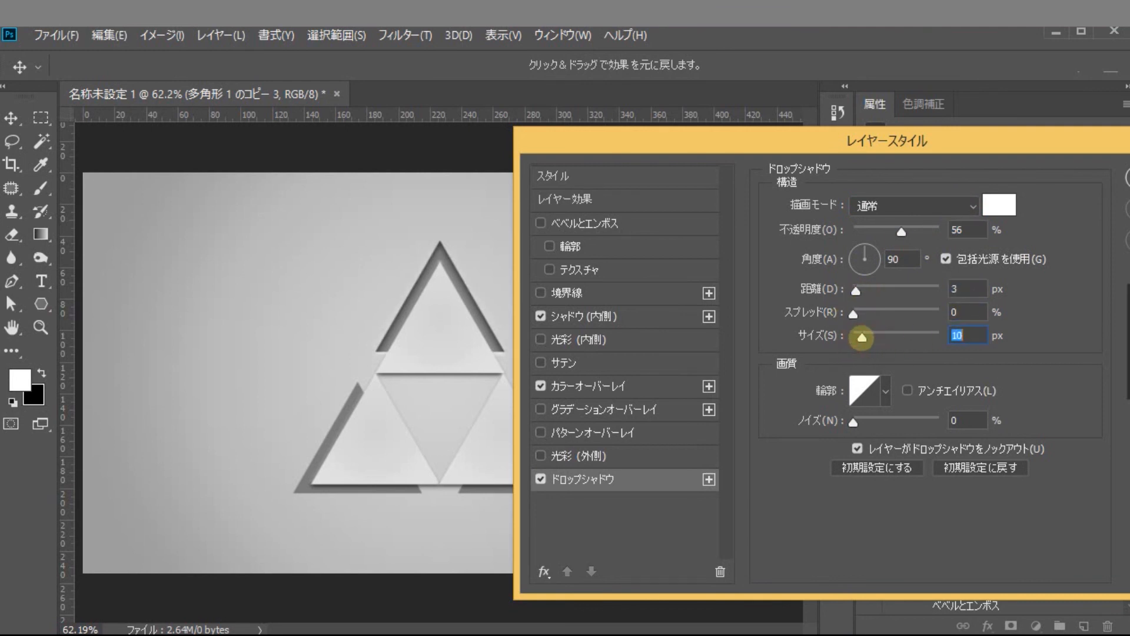
left_click(539, 479)
left_click(1121, 166)
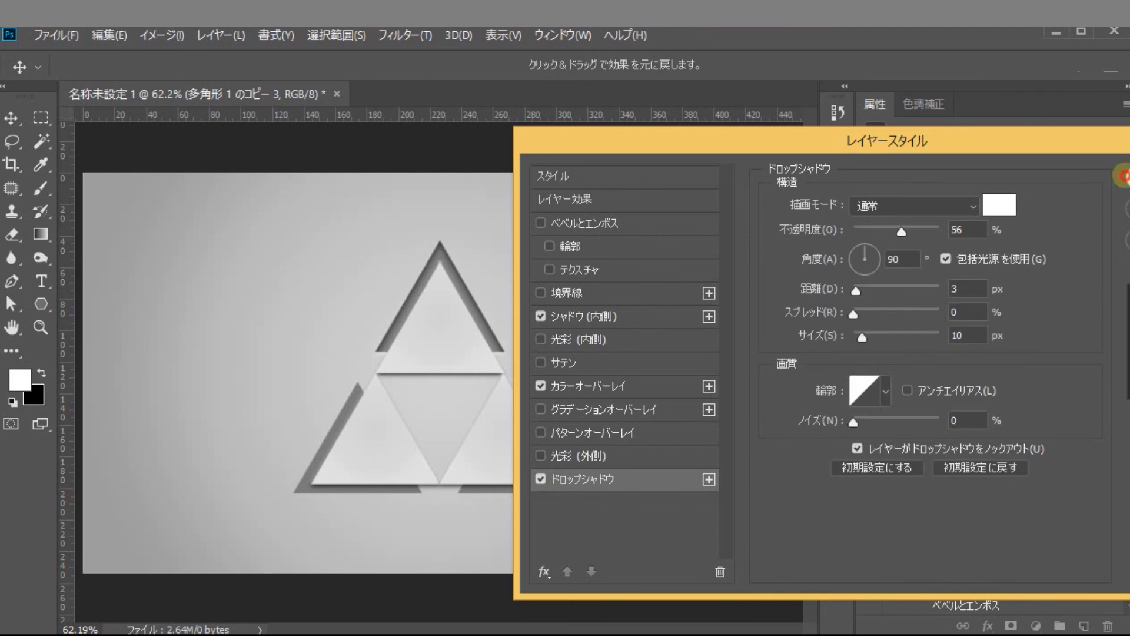
Step: Change the Color Overlay of 多角形 1 のコピー 3 from grey to a muted red
double_click(1074, 566)
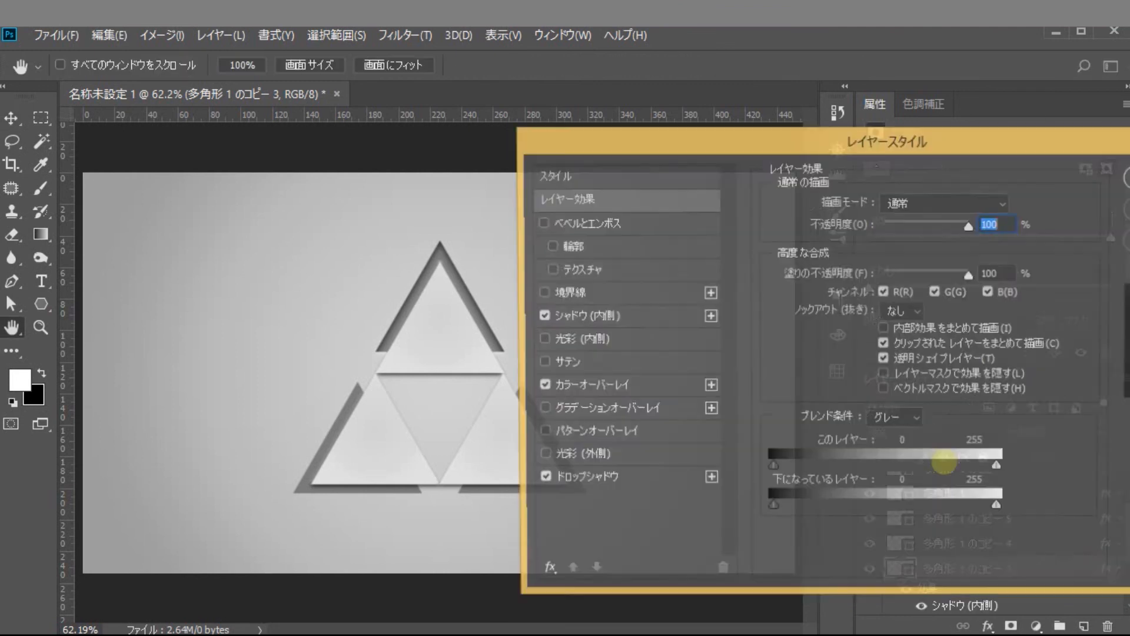
left_click(644, 389)
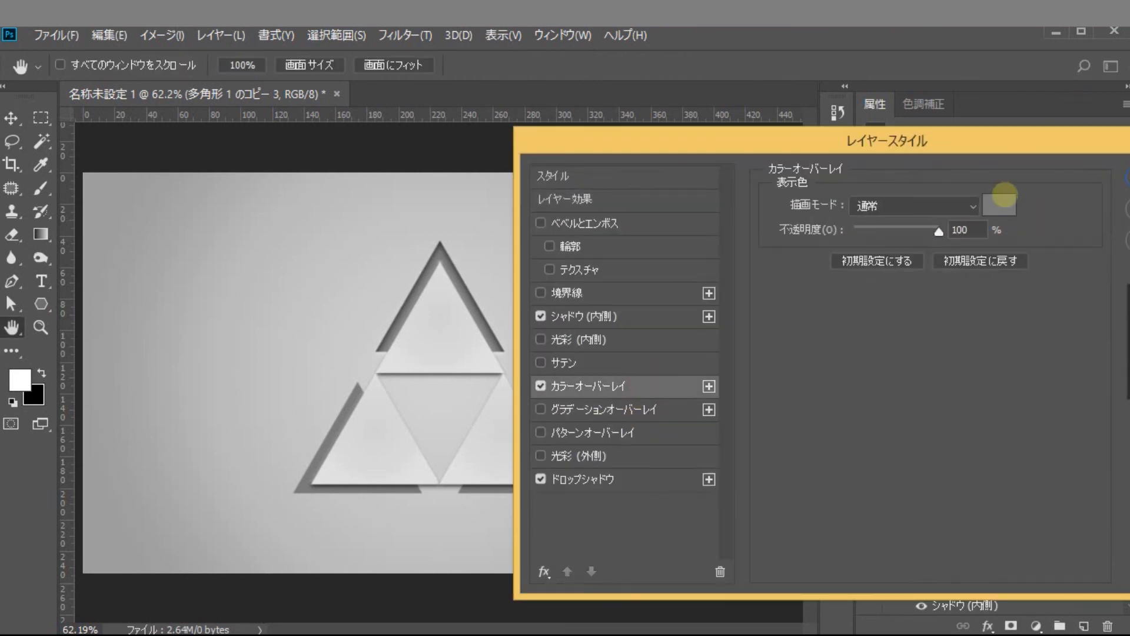
left_click(999, 204)
left_click(719, 535)
left_click(725, 572)
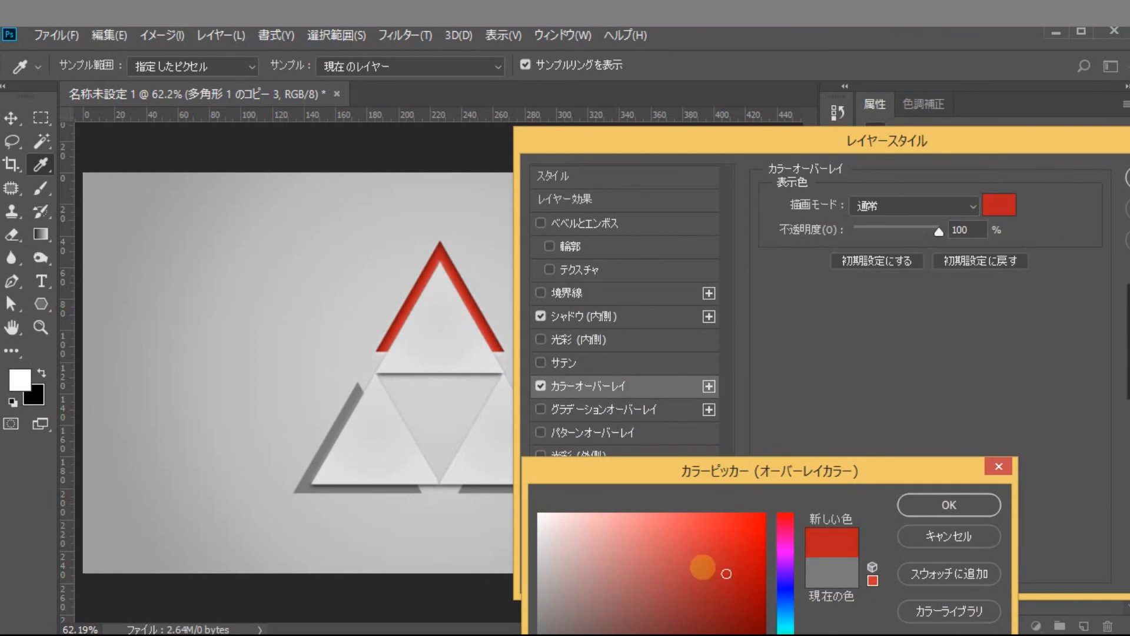
left_click(703, 567)
left_click(965, 505)
key("Return")
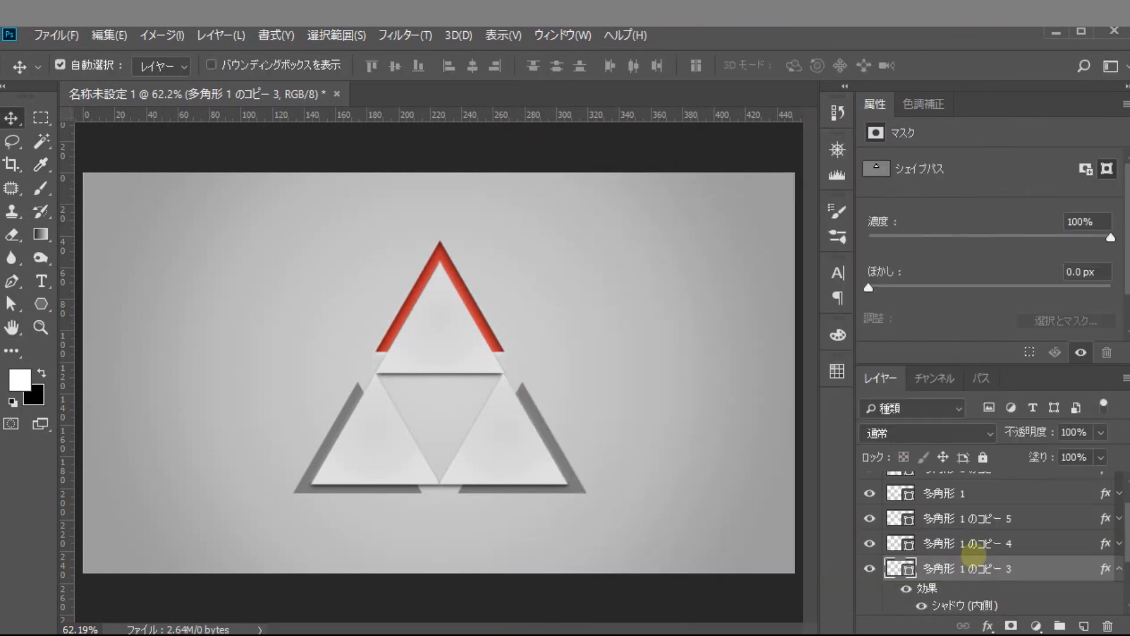
Step: Move the red triangle up to Y 202 px so more of it shows above the light top triangle
scroll(906, 556, "down", 2)
key("ctrl+t")
left_click_drag(504, 286, 520, 288)
key("Escape")
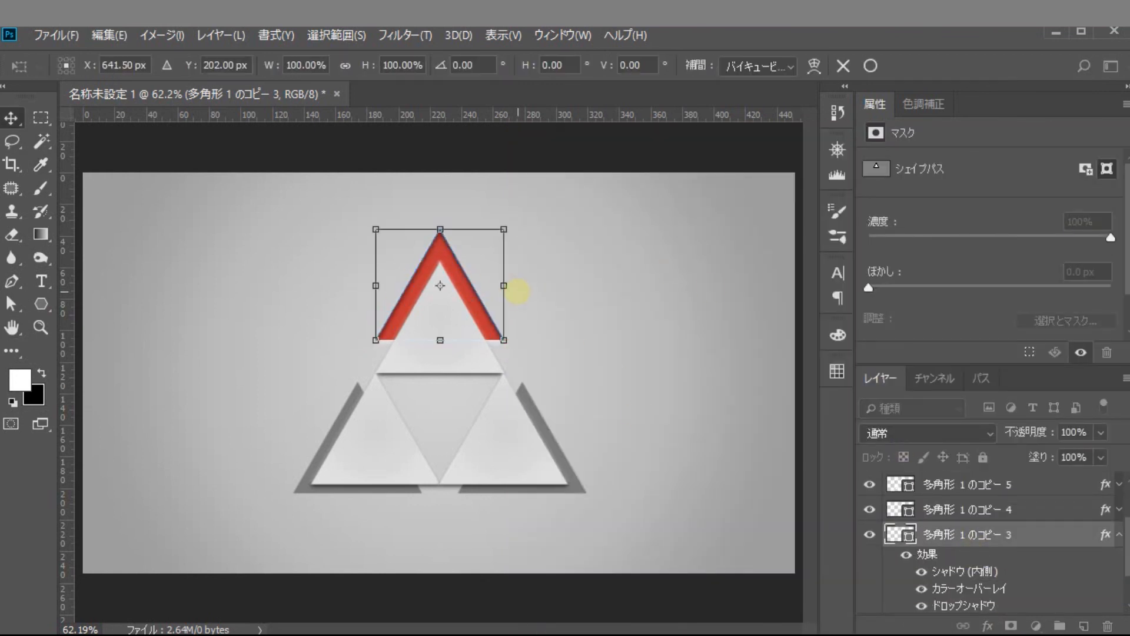
Step: Nudge the lower-left grey triangle 10 px left and down, and the lower-right grey triangle 10 px right and down
left_click(304, 493)
left_click(302, 490)
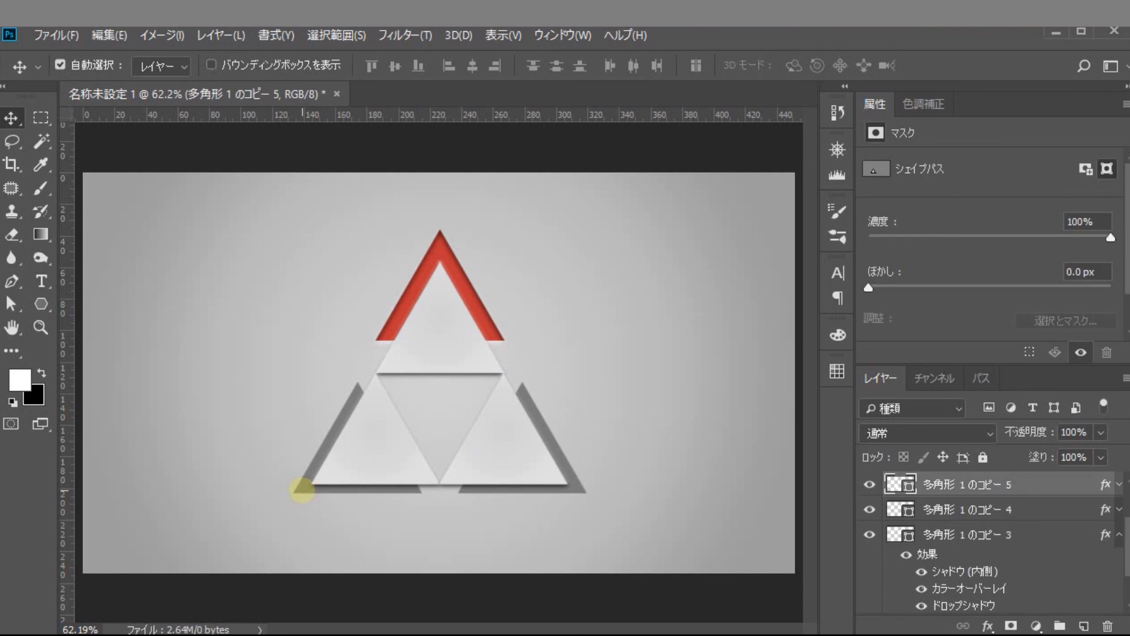
key("shift+Left")
key("shift+Down")
left_click(576, 488)
key("shift+Right")
key("shift+Down")
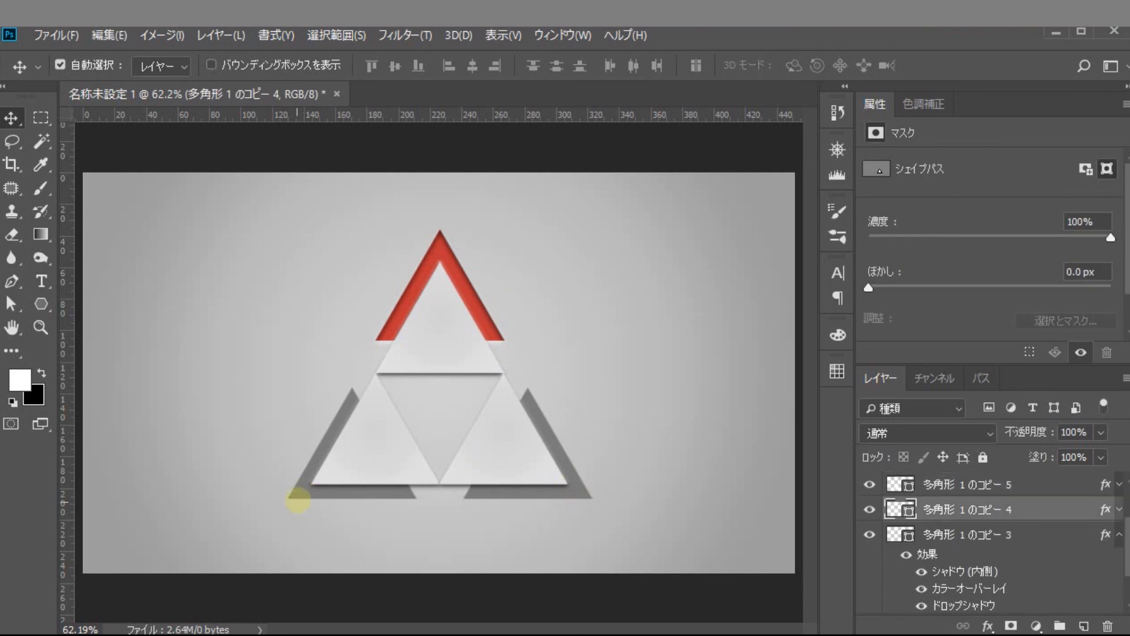
Step: Copy the layer style of 多角形 1 のコピー 3 to the layers 多角形 1 のコピー 4 and 多角形 1 のコピー 5
left_click(299, 493)
left_click(1118, 534)
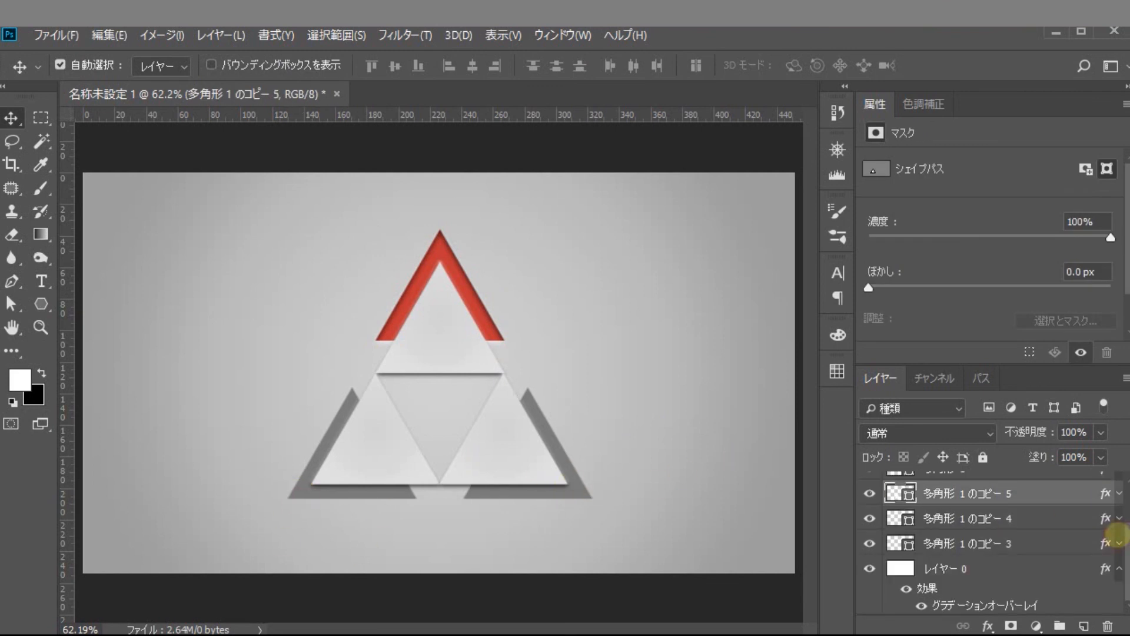
left_click(867, 543)
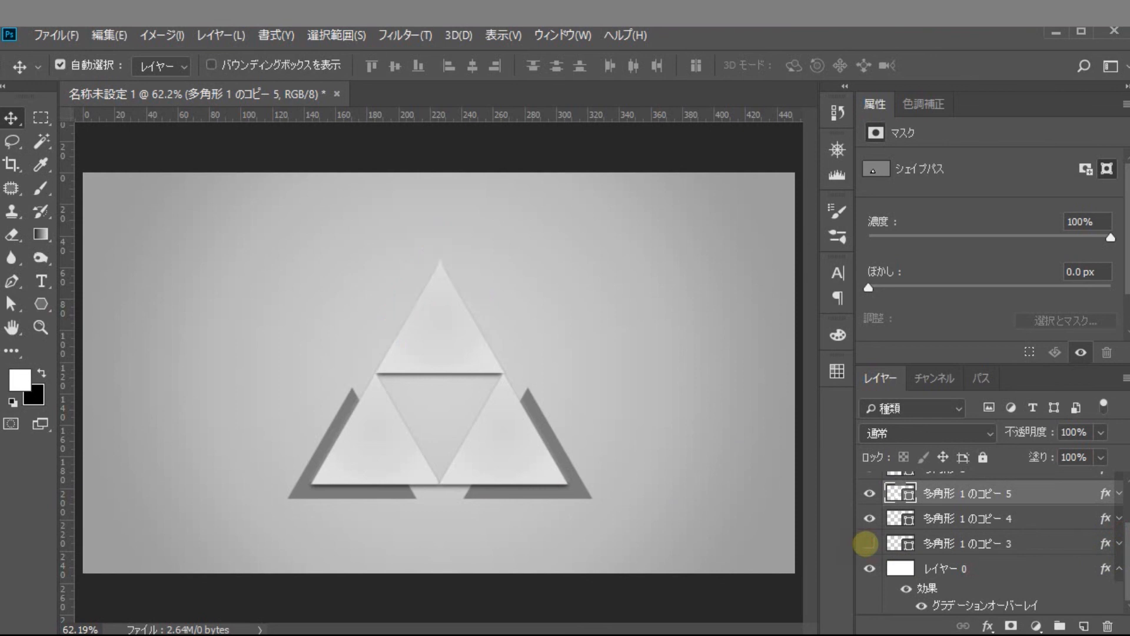
left_click(868, 542)
mouse_move(1103, 542)
left_mouse_down()
mouse_move(1101, 497)
mouse_move(1101, 546)
left_mouse_up()
left_click(1101, 518)
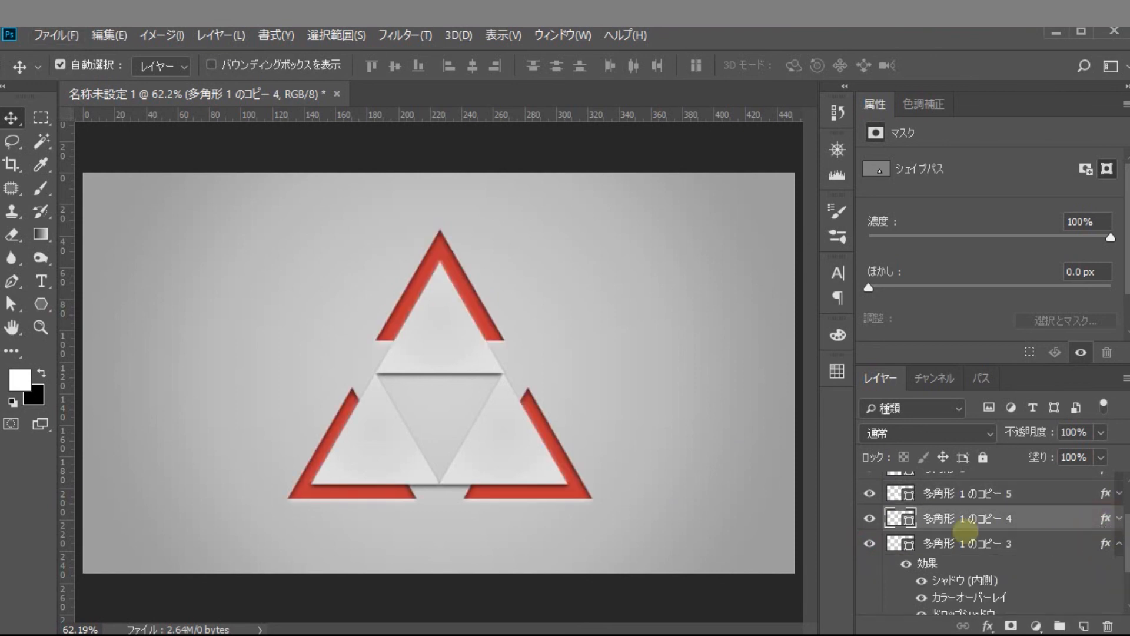
Step: Change the Color Overlay of the lower-right triangle, 多角形 1 のコピー 4, to light blue
left_click(1107, 518)
double_click(955, 562)
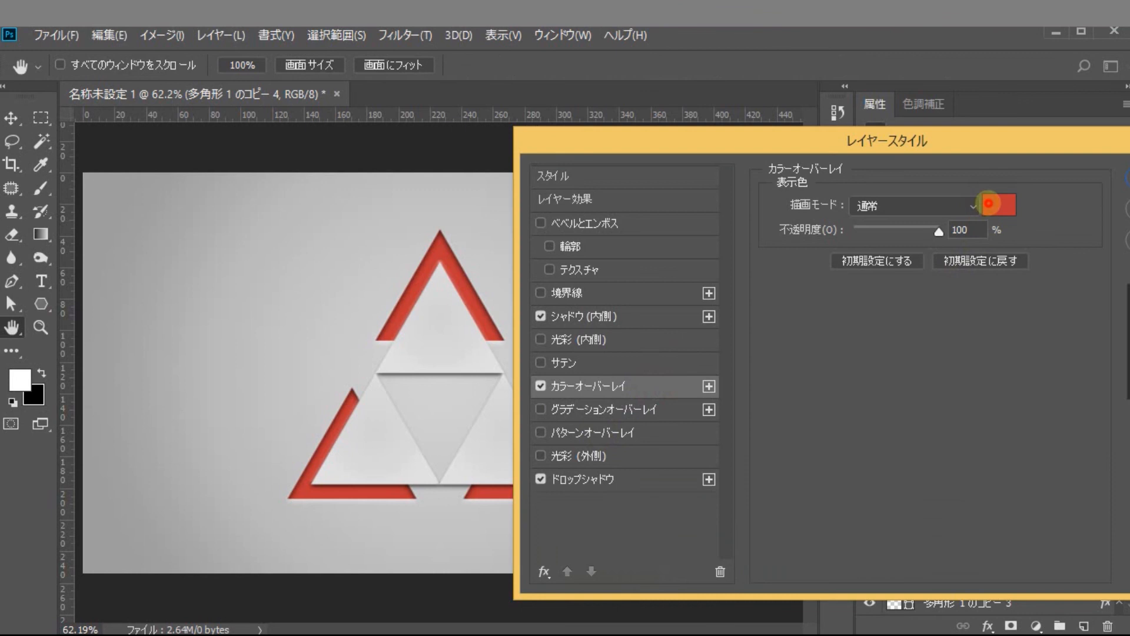
left_click(998, 204)
left_click_drag(771, 562, 772, 586)
left_click(681, 533)
left_click_drag(677, 531, 666, 522)
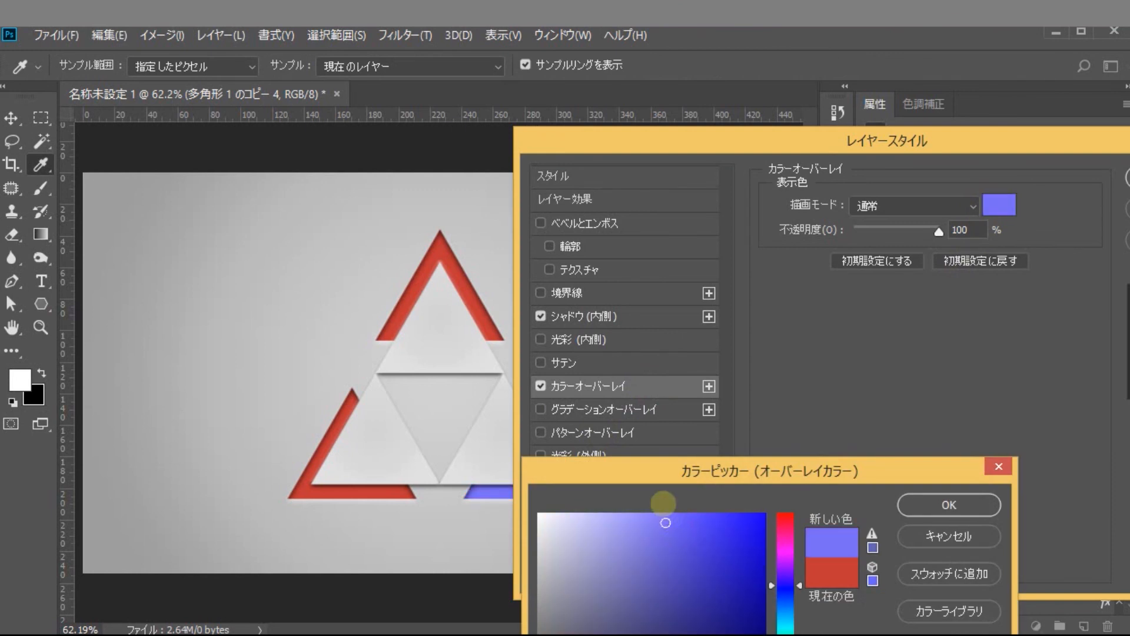
left_click_drag(800, 585, 800, 605)
left_click(920, 506)
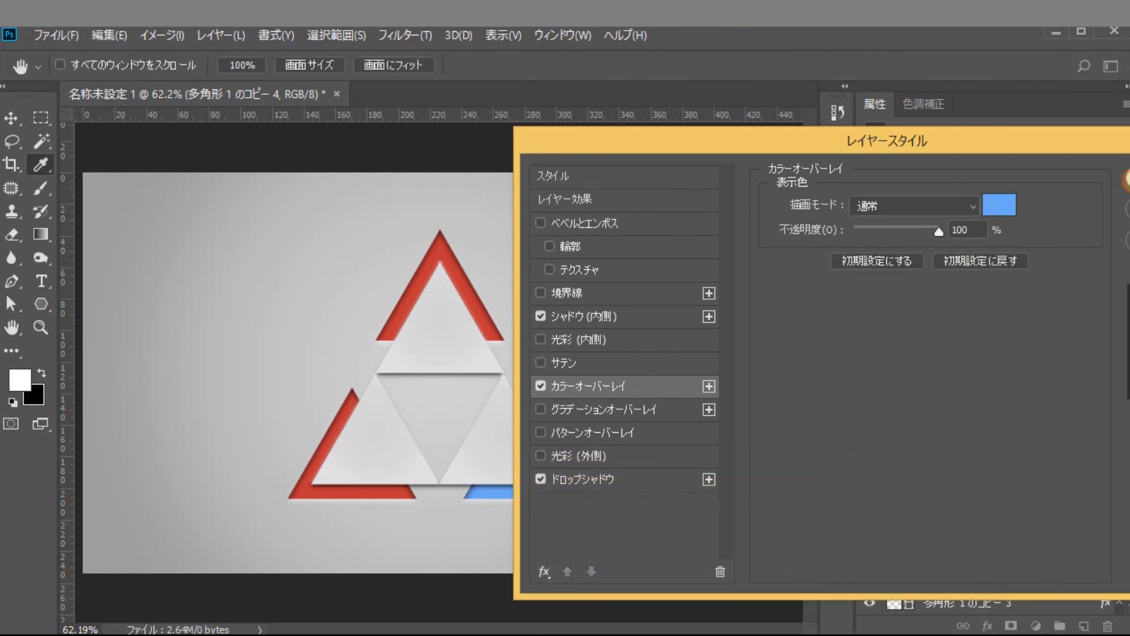
left_click(1099, 206)
Step: Lighten the red Color Overlay of the top triangle, 多角形 1 のコピー 3, to a salmon red
left_click(1115, 512)
double_click(982, 588)
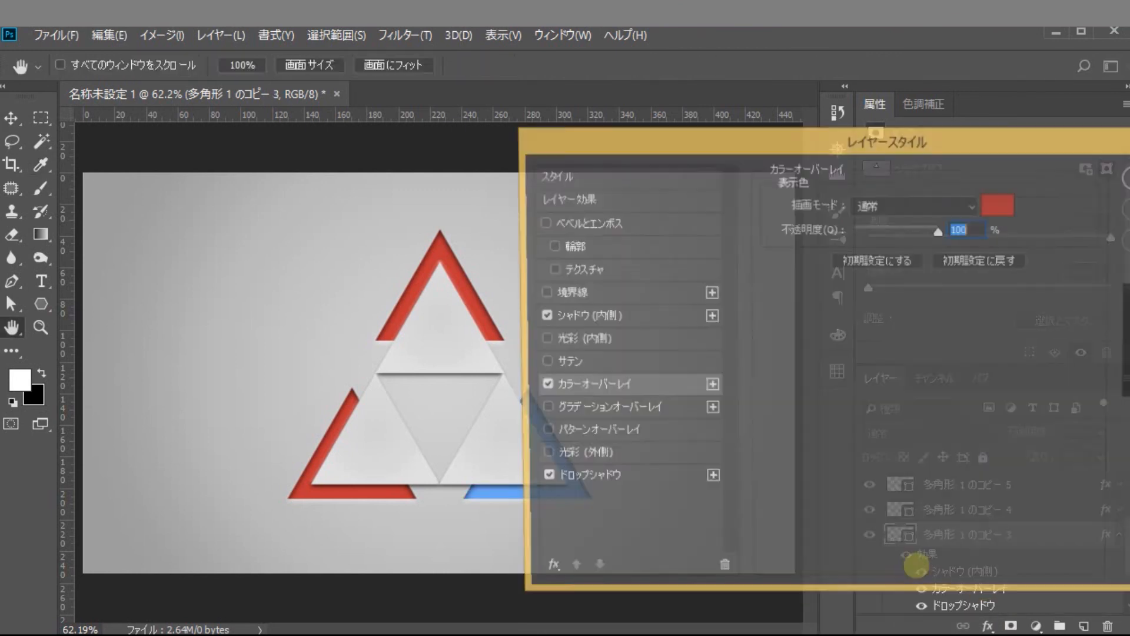
left_click(999, 204)
left_click(670, 531)
left_click(936, 502)
left_click(1121, 178)
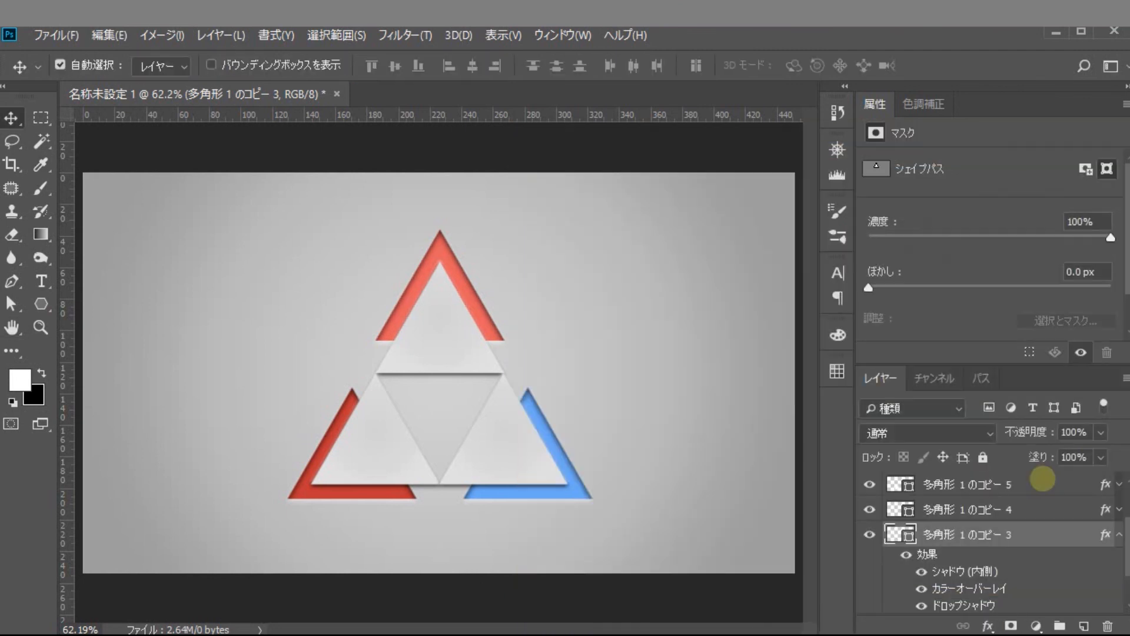
Step: Change the Color Overlay of the lower-left triangle, 多角形 1 のコピー 5, to a bright yellow-green
scroll(1095, 541, "up", 1)
left_click(1118, 493)
left_click(1003, 547)
double_click(1003, 546)
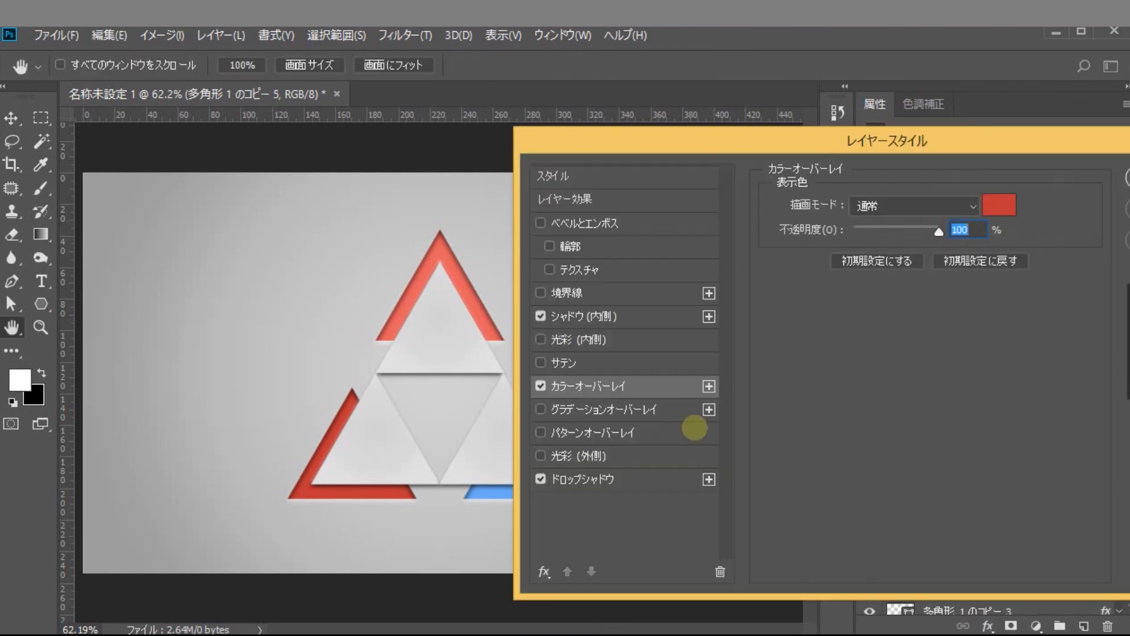
left_click(998, 204)
left_click(785, 634)
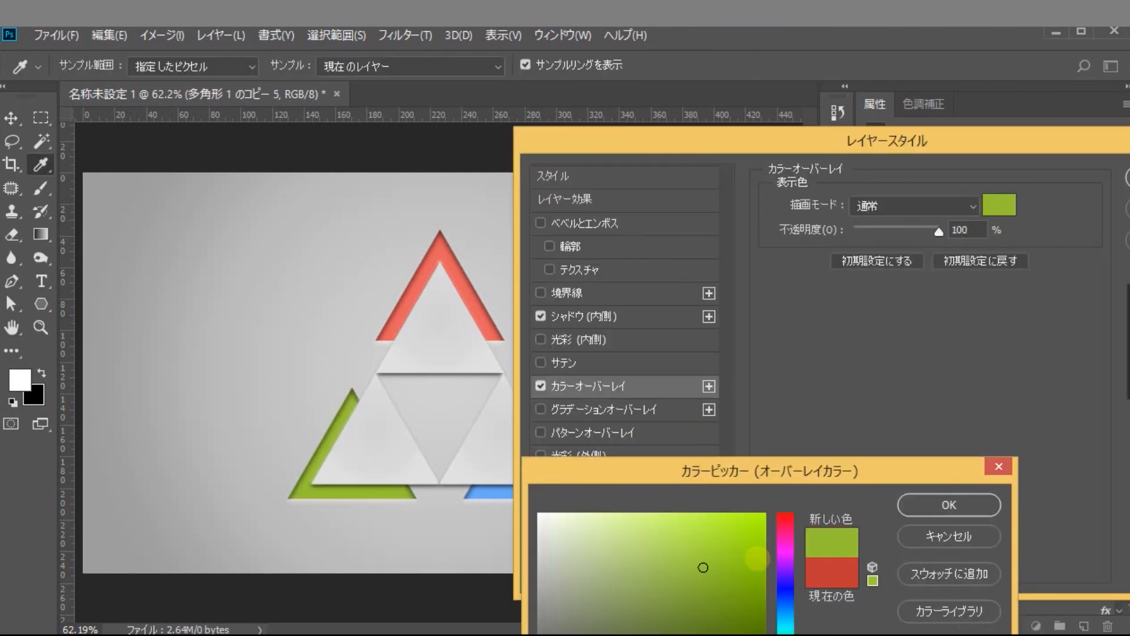
left_click_drag(703, 567, 701, 533)
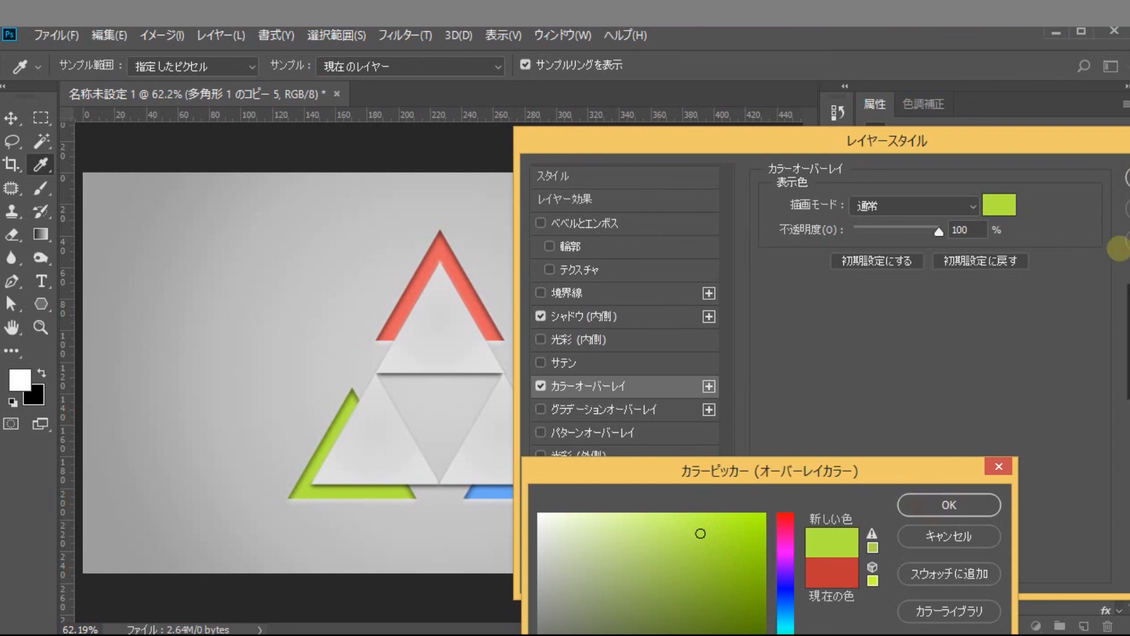
left_click(948, 504)
left_click(1121, 178)
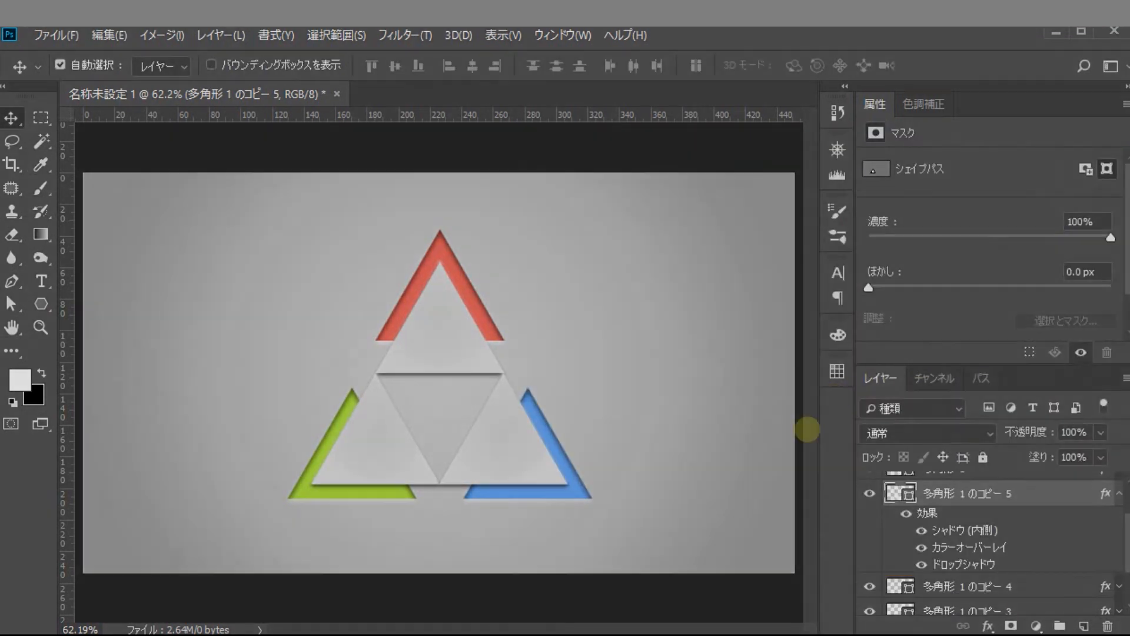